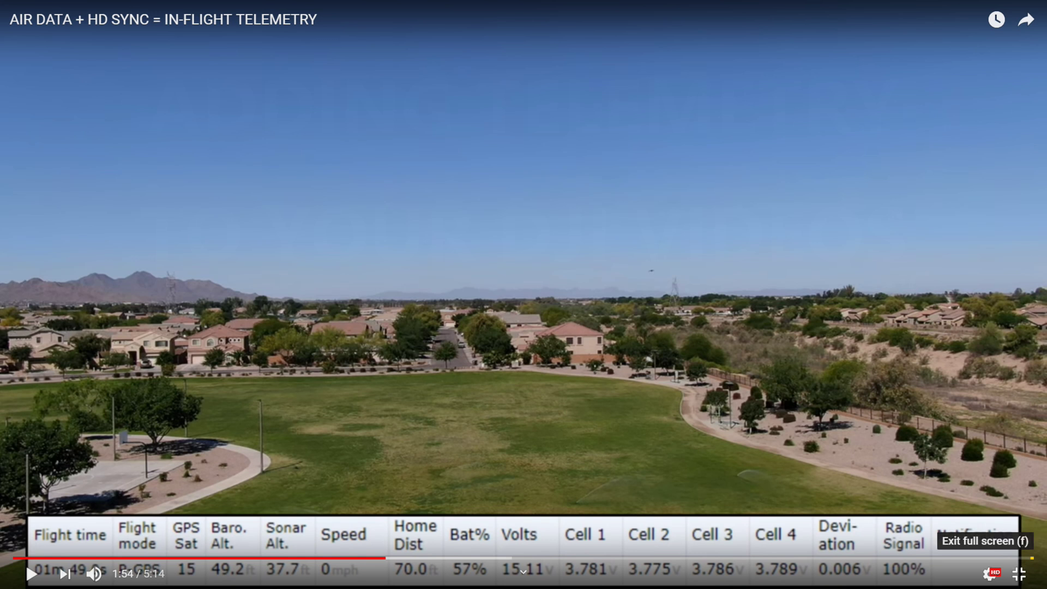
Exit full-screen playback of the telemetry-overlay drone video on YouTube
left_click(1019, 575)
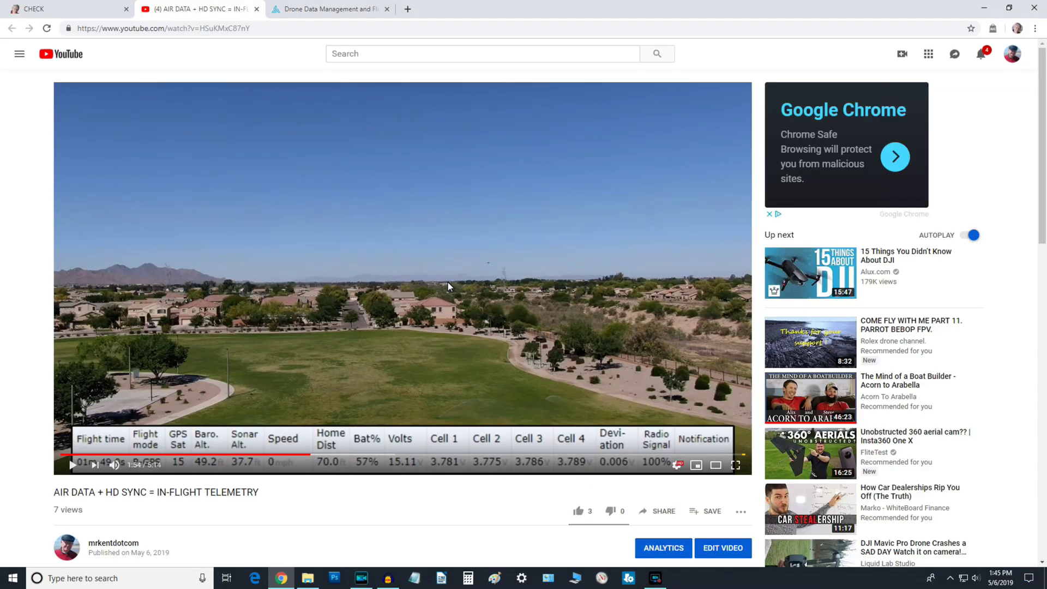
Switch to the AirData tab and open the My Flights logs dashboard
left_click(316, 10)
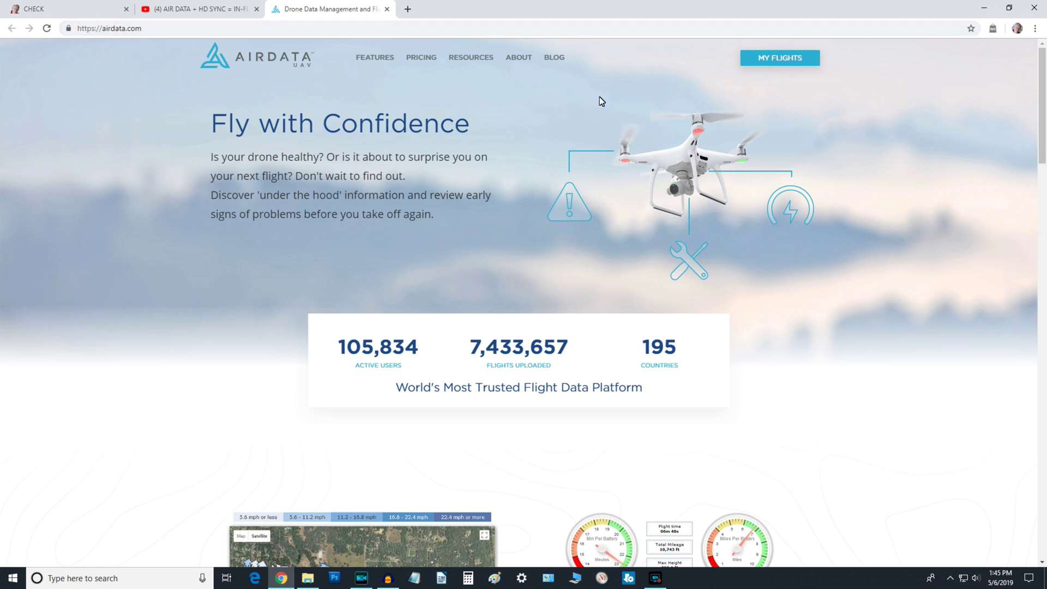
left_click(785, 60)
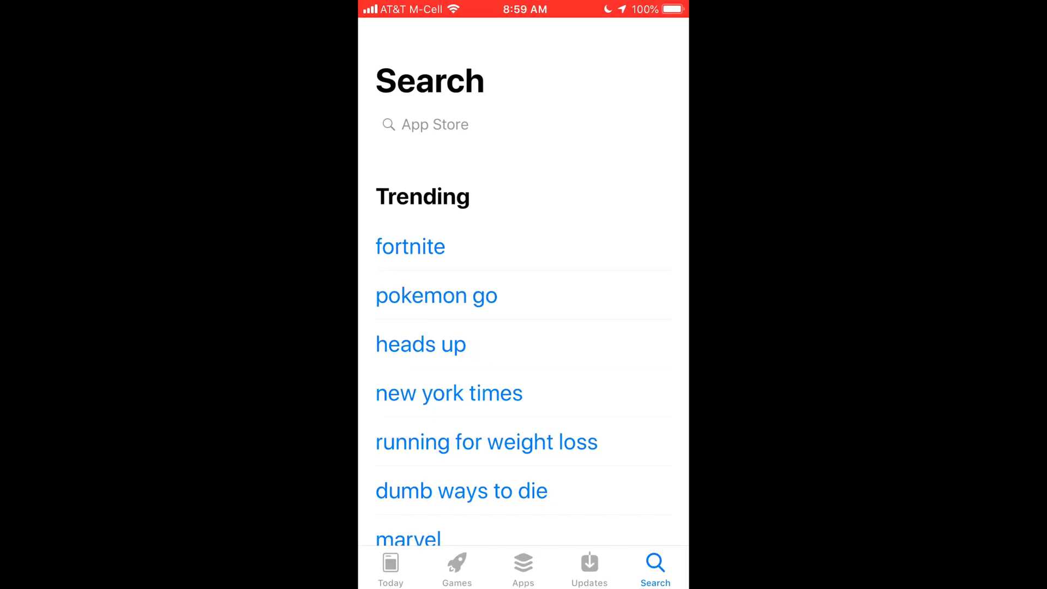
Search the App Store for 'airdata hd sync', fixing the misspelled query
left_click(434, 125)
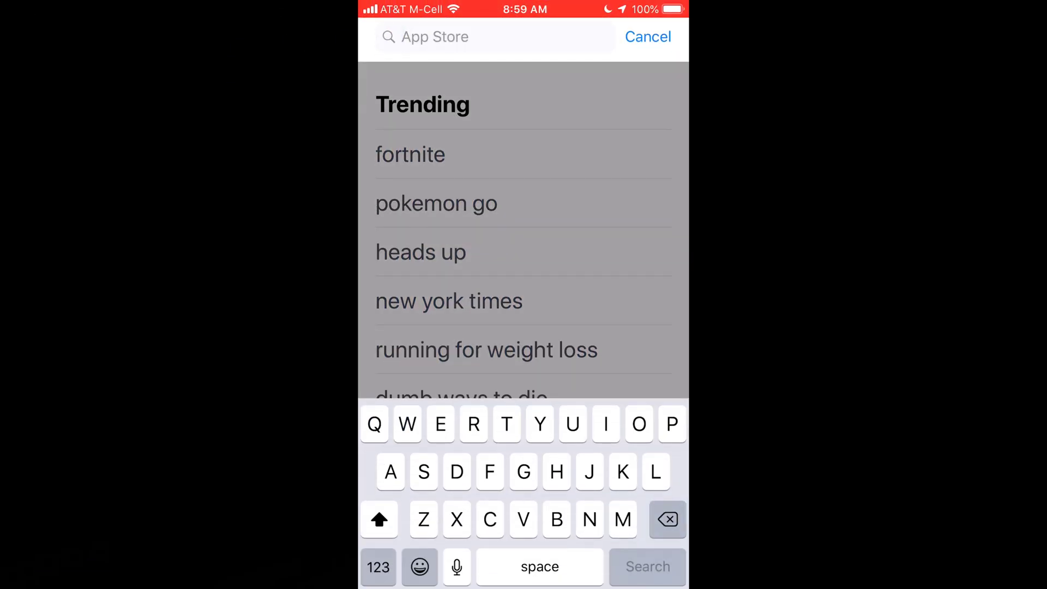
type("H")
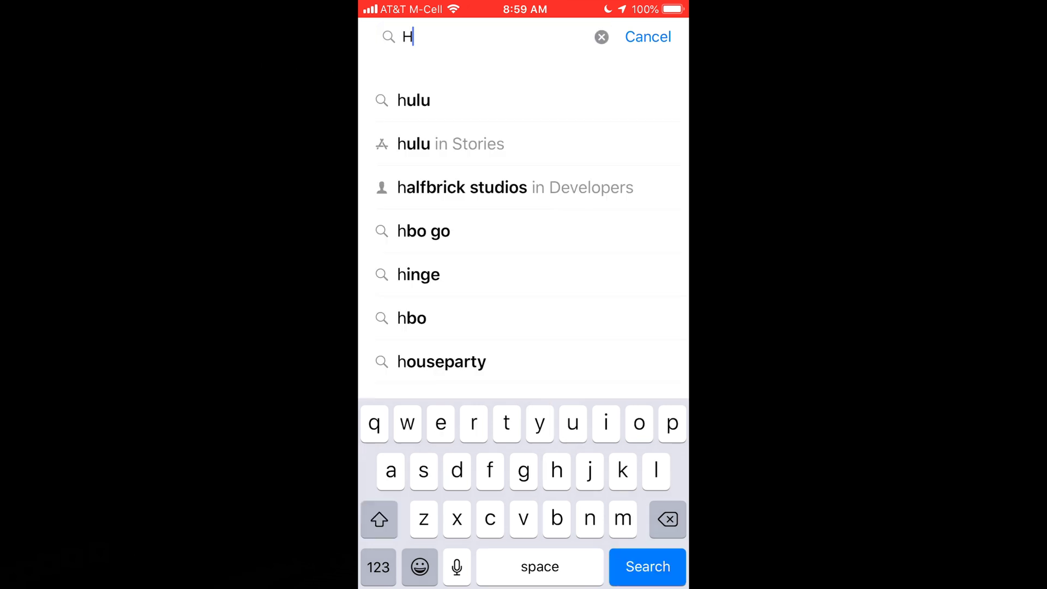
type("d")
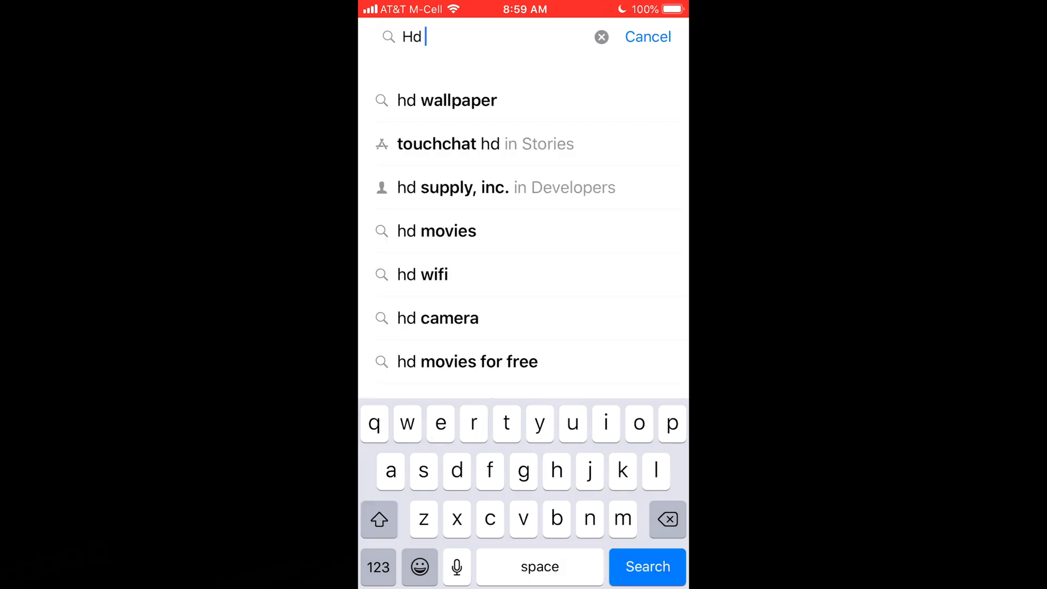
type(" s")
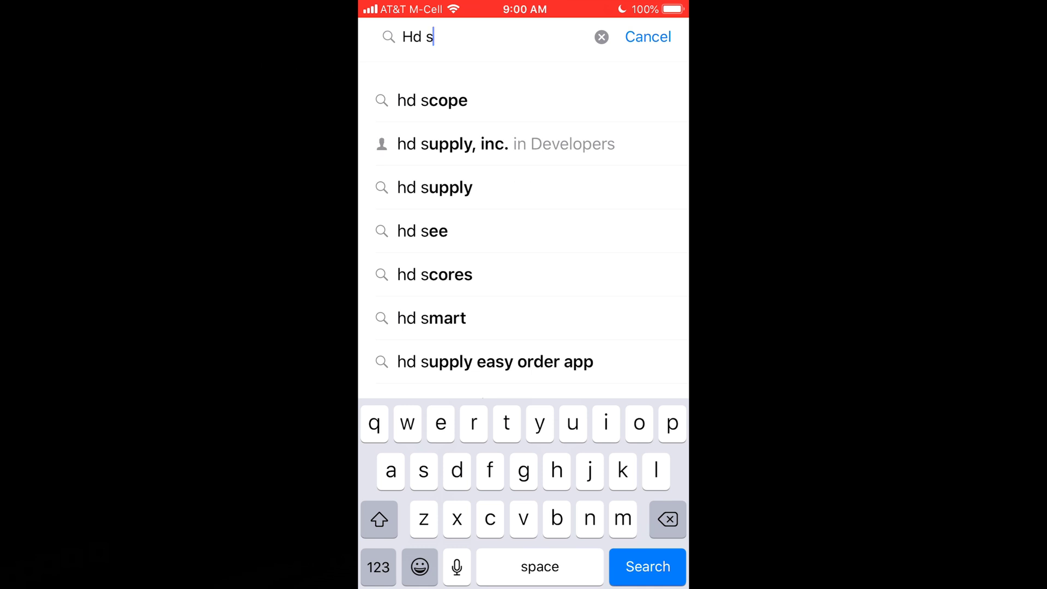
type("yn")
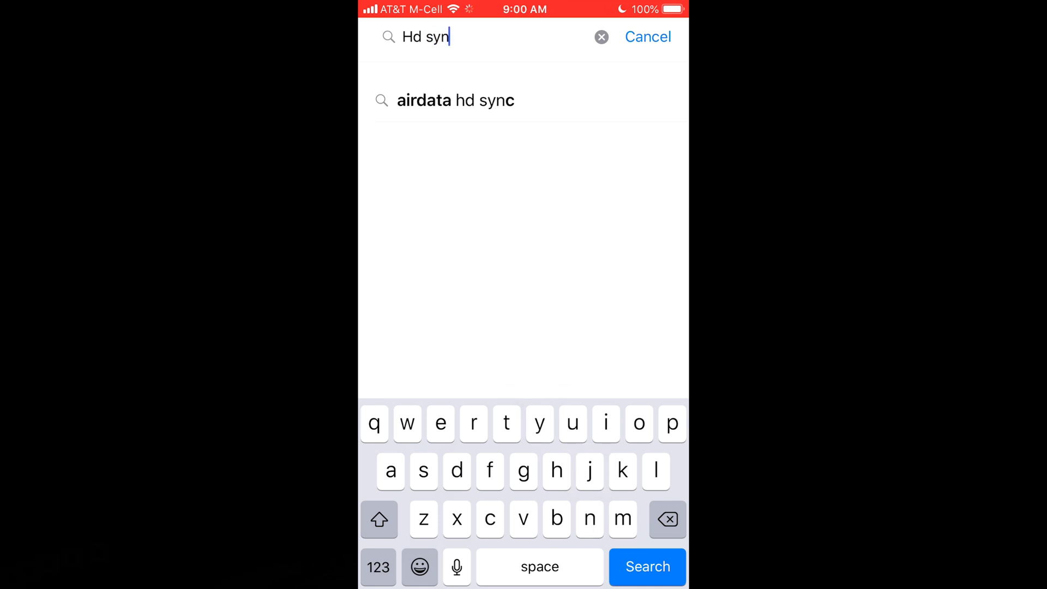
type("k")
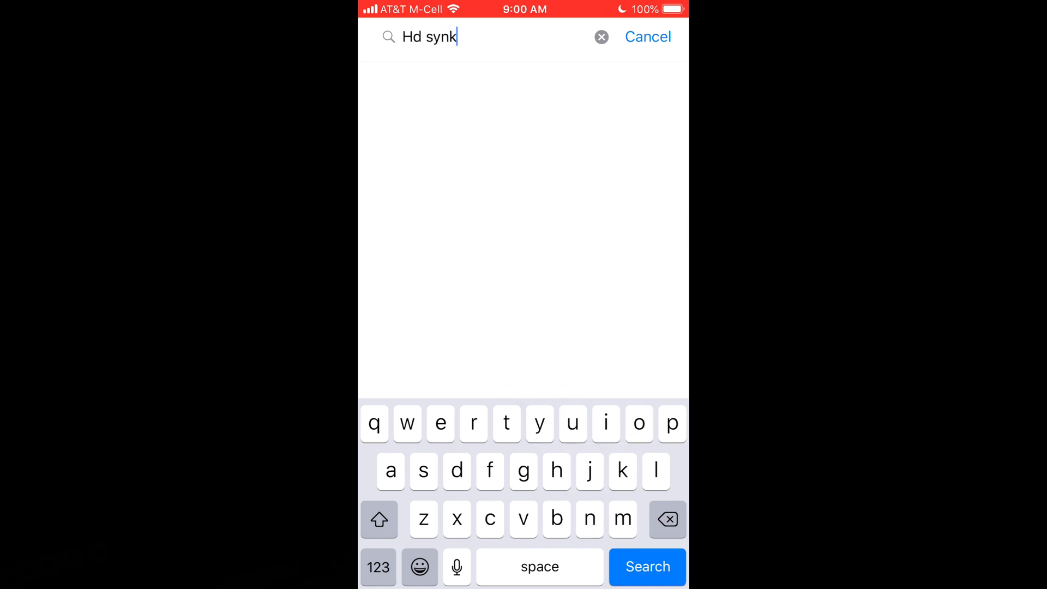
key("BackSpace")
type("c")
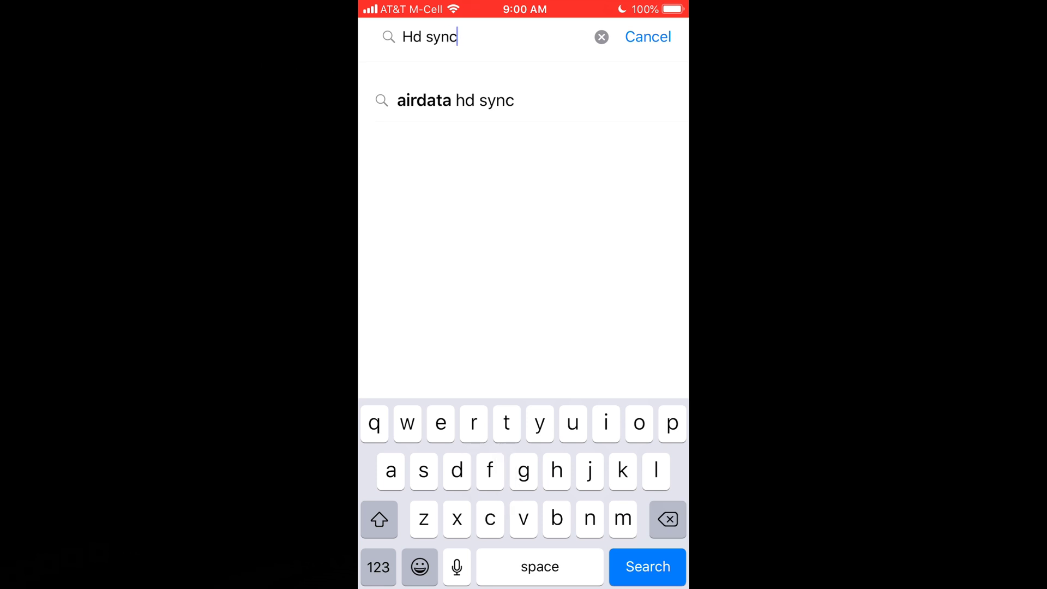
left_click(455, 100)
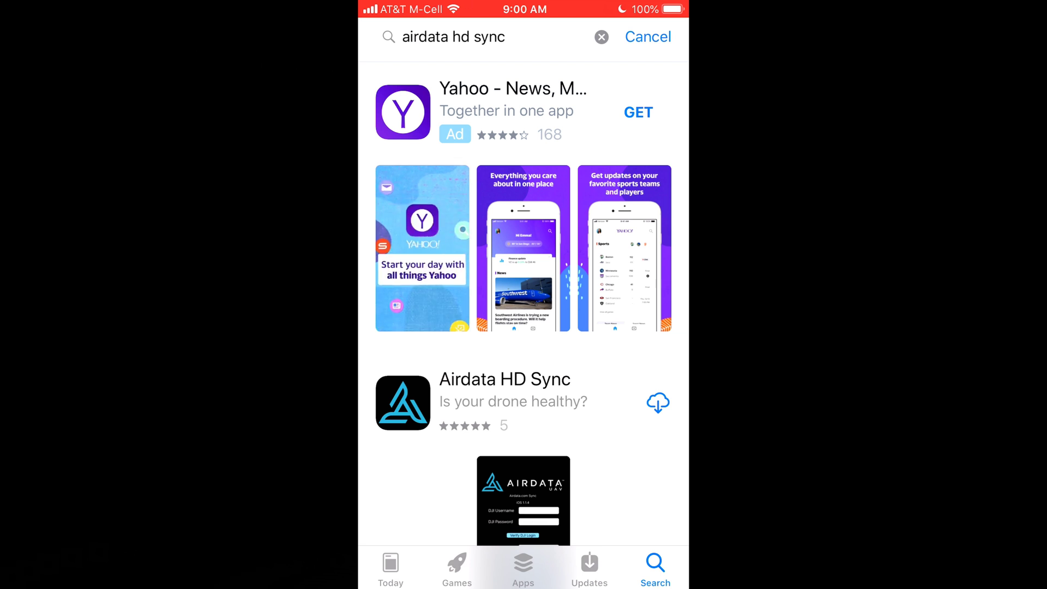
scroll(524, 303, "down", 3)
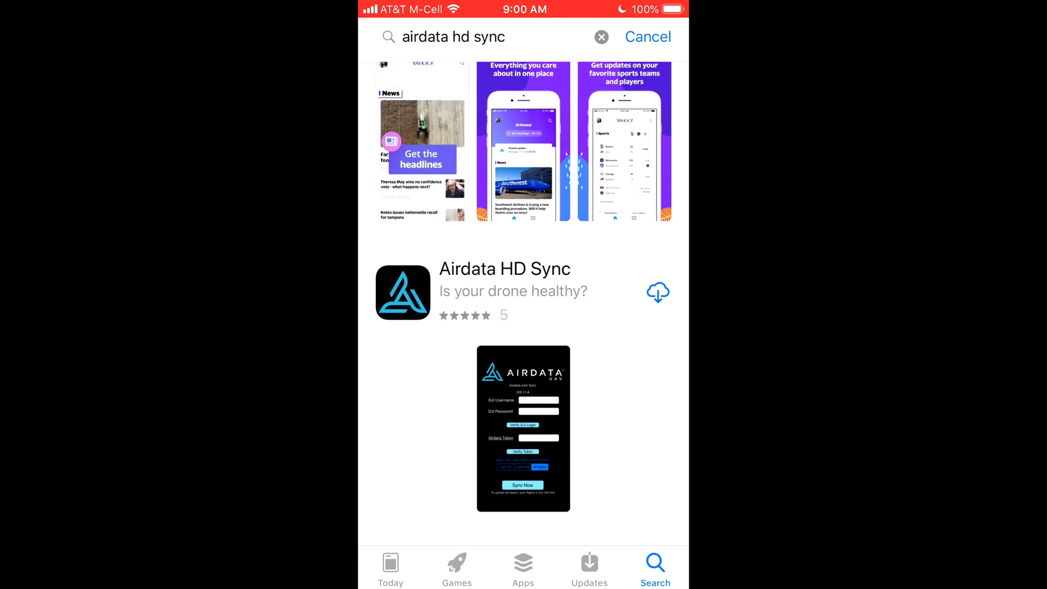
Download the Airdata HD Sync app and open it once installed
left_click(658, 292)
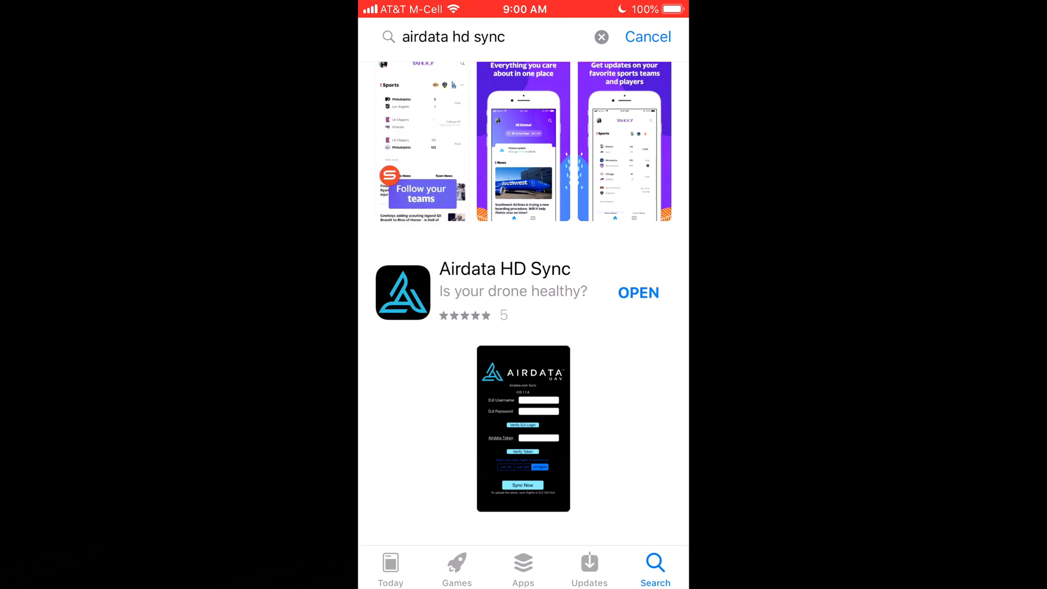
left_click(639, 293)
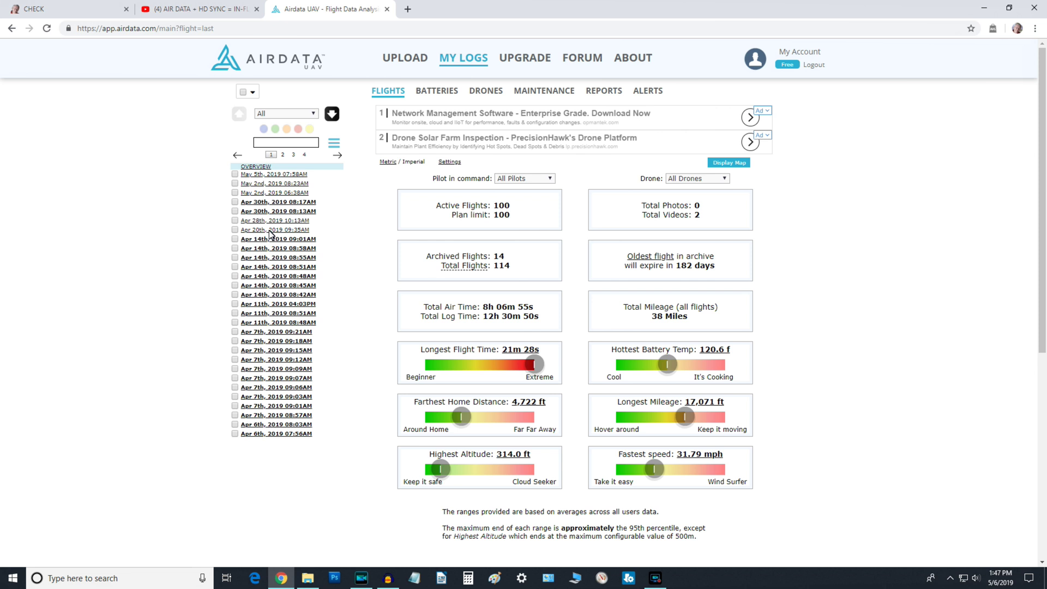
Open the Apr 20th, 2019 09:35AM flight from the My Logs list
left_click(270, 231)
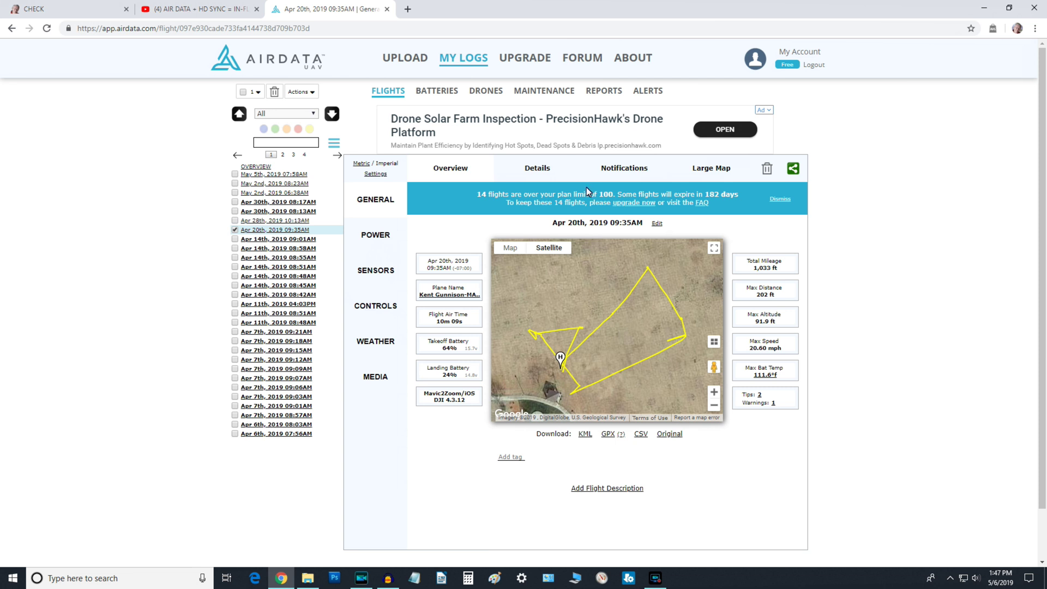
View the April 20th flight's notifications and open its HD Flight Player
left_click(613, 168)
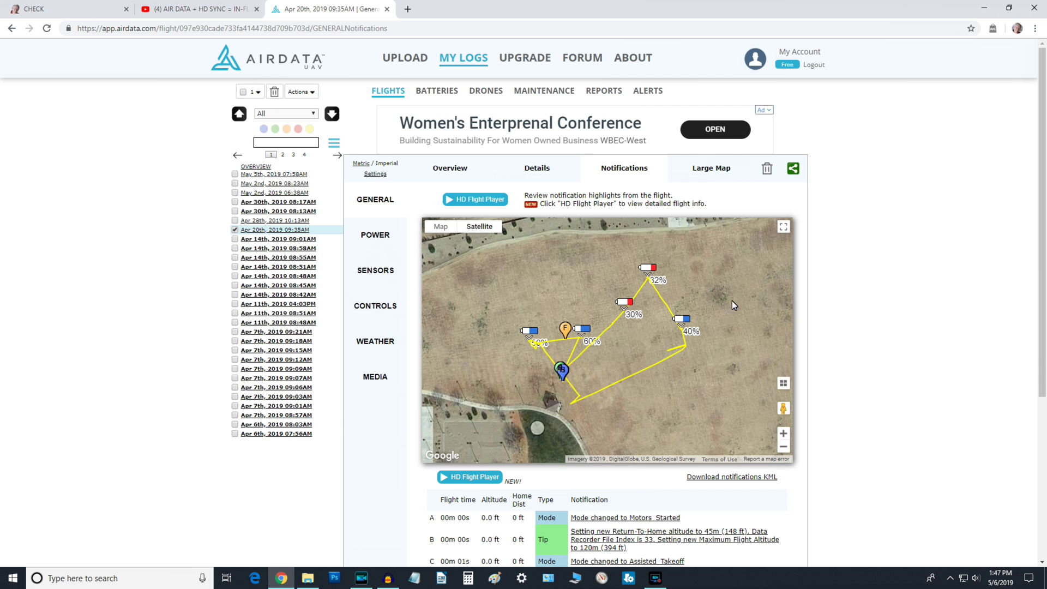
left_click(473, 200)
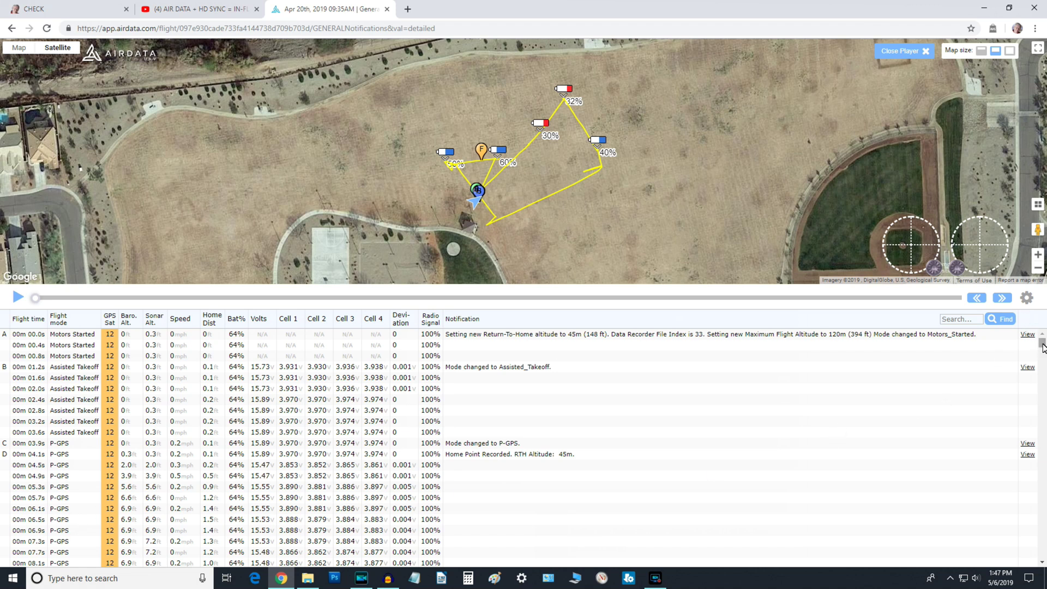
mouse_move(1044, 348)
left_mouse_down()
mouse_move(1045, 455)
mouse_move(1046, 327)
left_mouse_up()
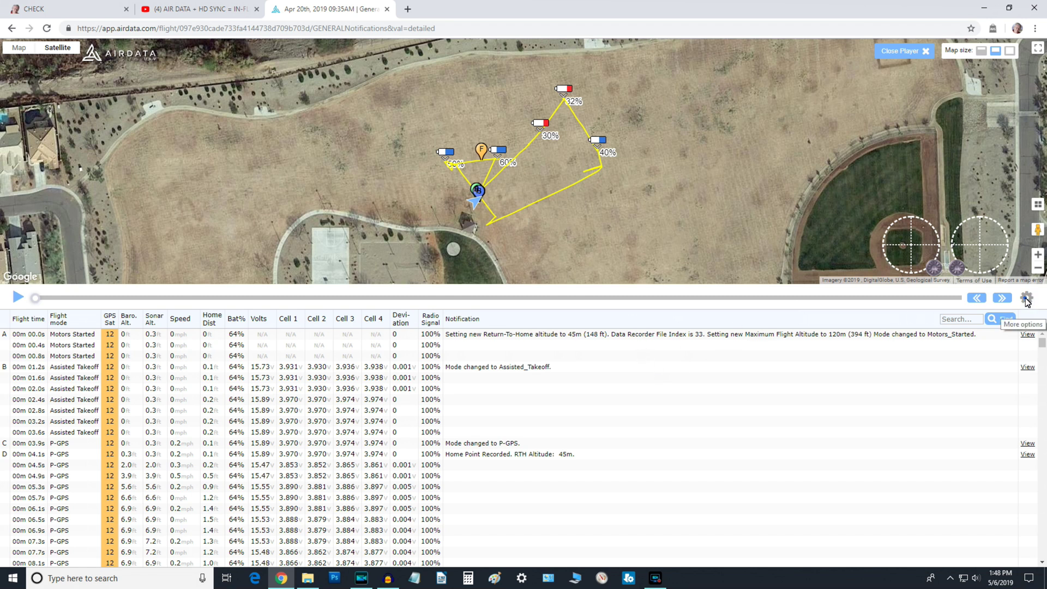
Try 4x and 2x playback speeds in the player options, leaving it at 1x
left_click(1027, 300)
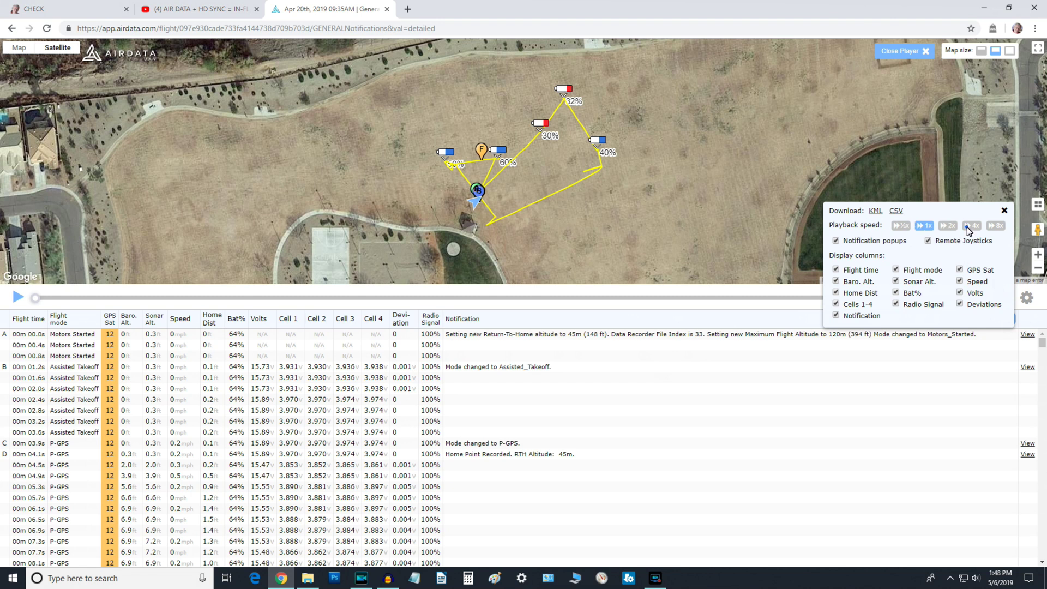
left_click(968, 227)
left_click(942, 227)
left_click(927, 227)
left_click(1026, 300)
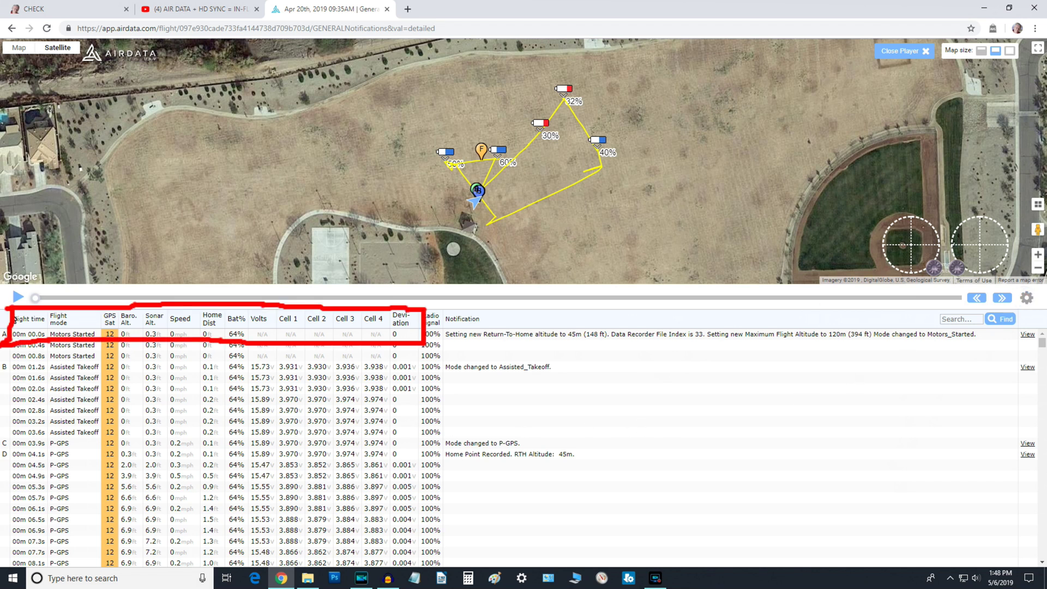
Highlight the telemetry table's full heading row and its first data row
left_click_drag(13, 319, 397, 314)
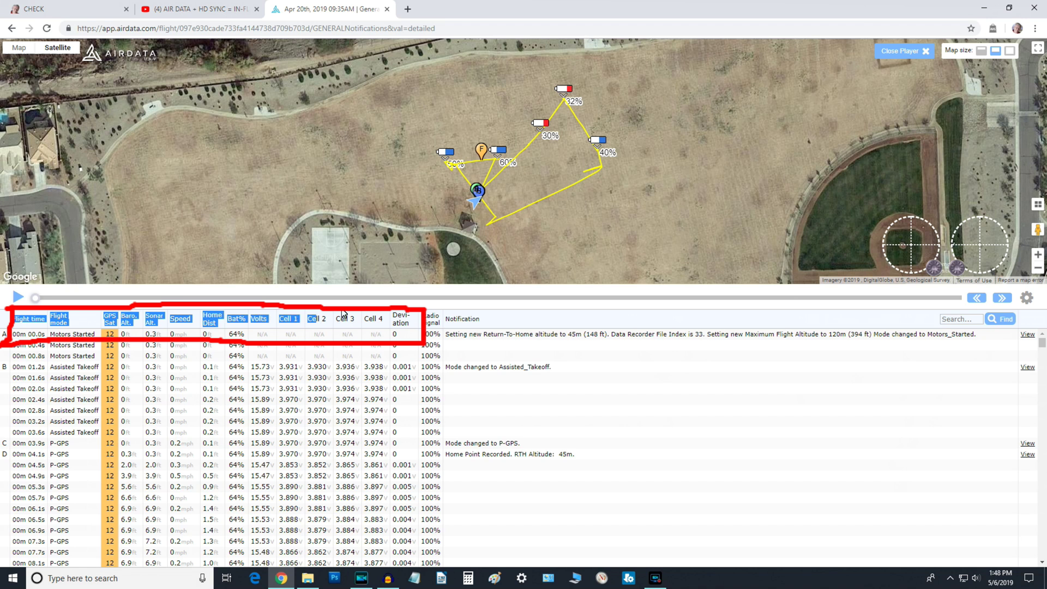
left_click_drag(397, 314, 456, 323)
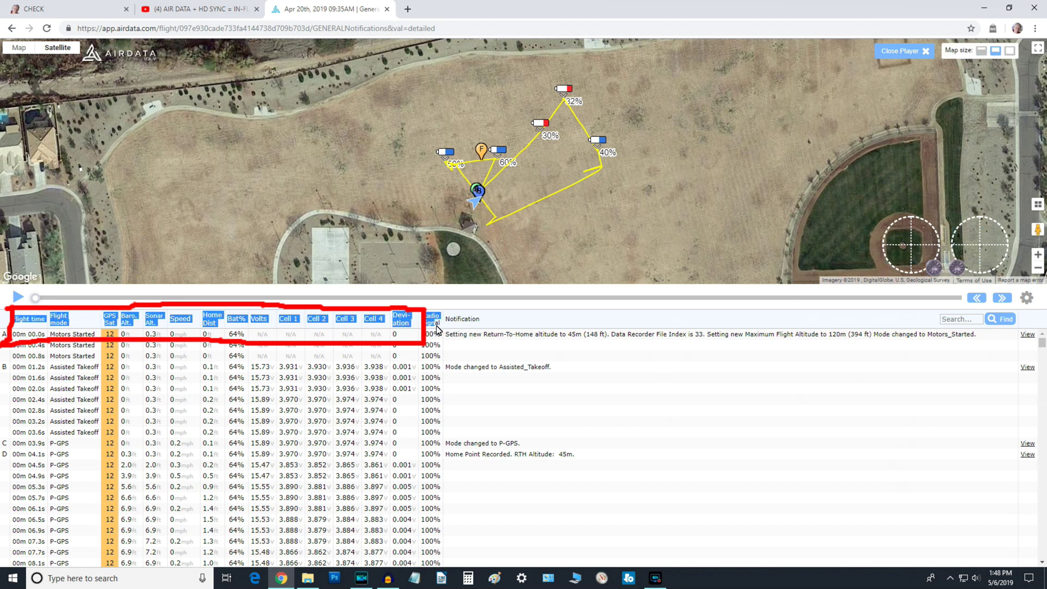
left_click_drag(439, 325, 440, 337)
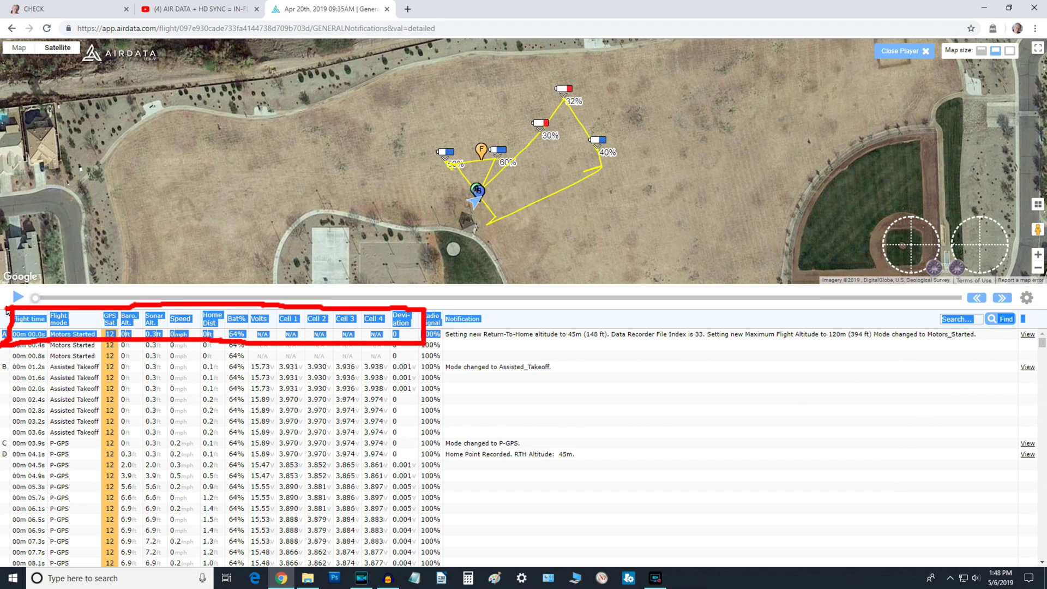
Play and pause the flight log from 00m 02.8s, then put DJI_0380.MP4 on track 1 at 00:00
left_click(672, 412)
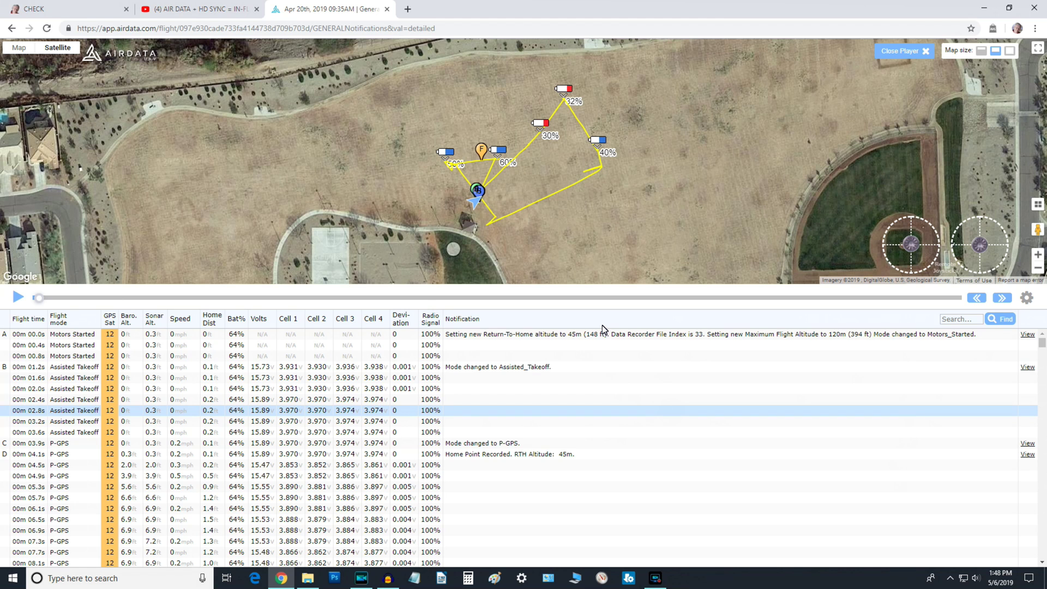
left_click(19, 299)
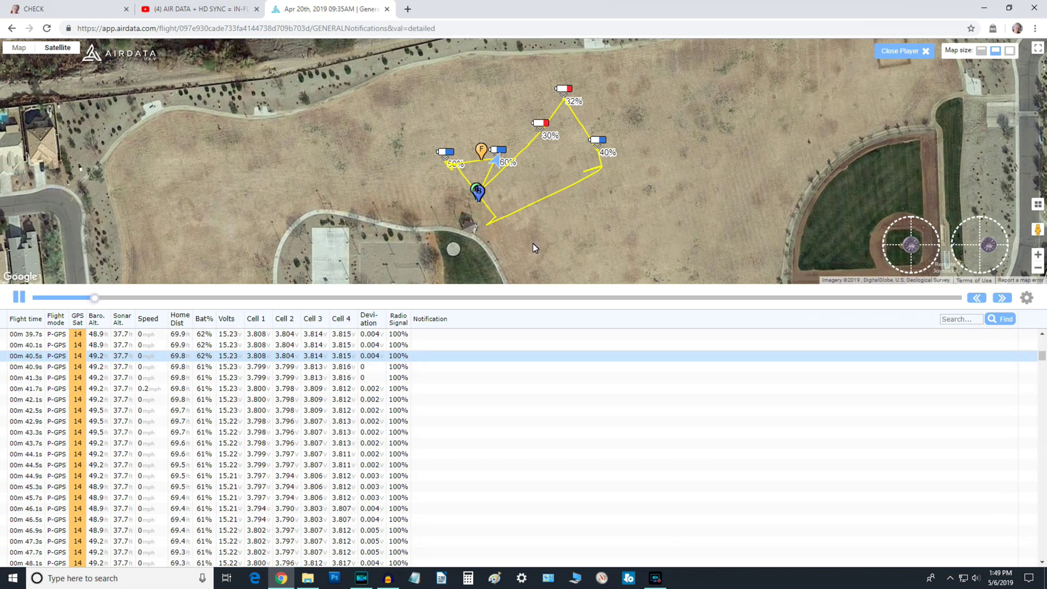
left_click(18, 300)
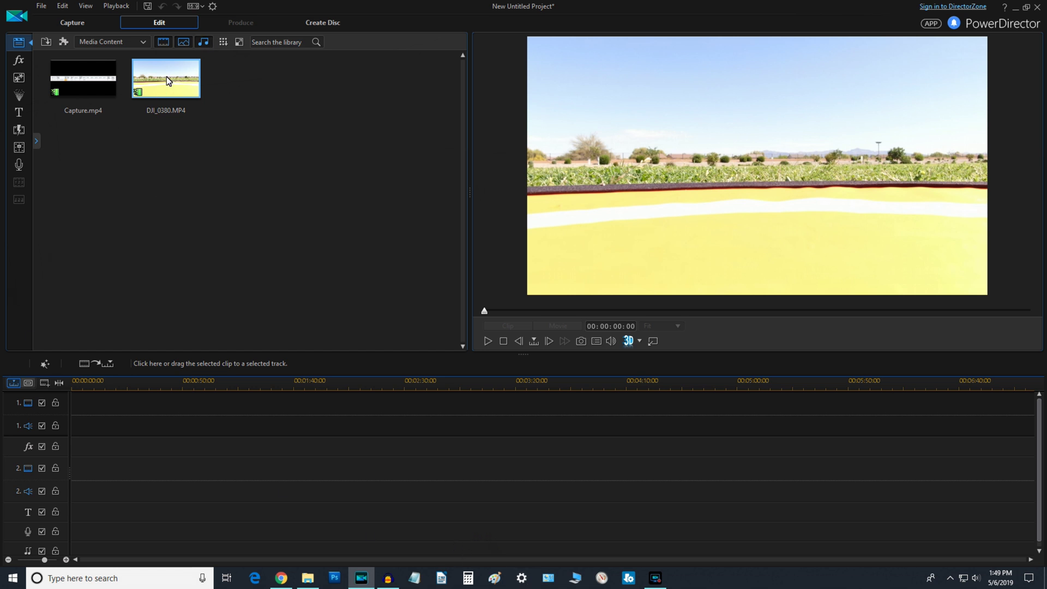
left_click_drag(166, 76, 144, 403)
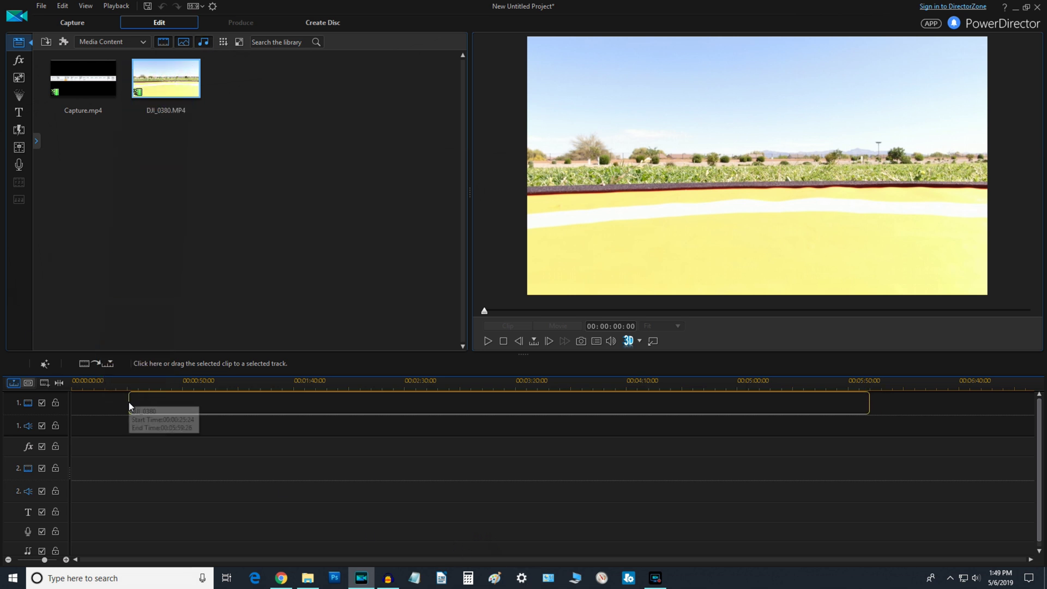
left_click_drag(129, 403, 67, 405)
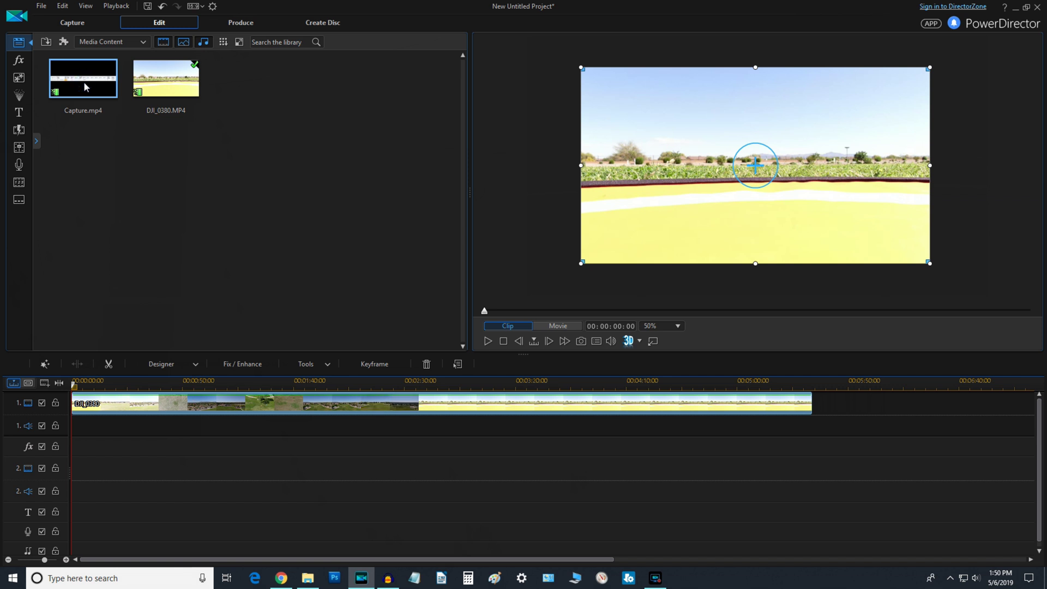
Drop Capture.mp4 onto video track 2 beneath the DJI_0380 clip
left_click_drag(85, 86, 123, 427)
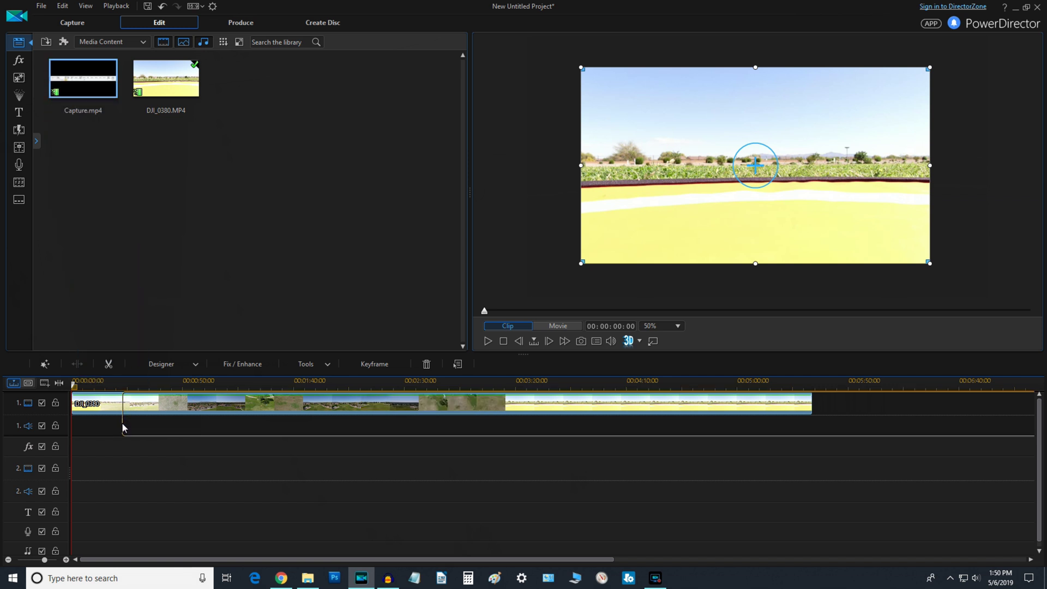
left_click_drag(122, 427, 76, 473)
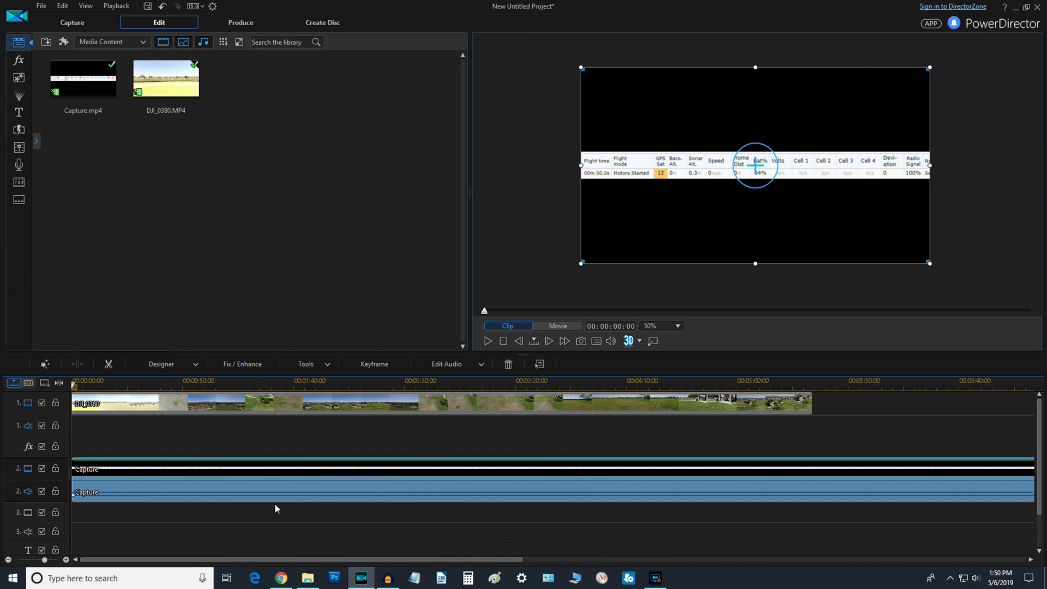
Unlink the Capture clip's audio, delete it, and keep only the video on track 2
right_click(301, 492)
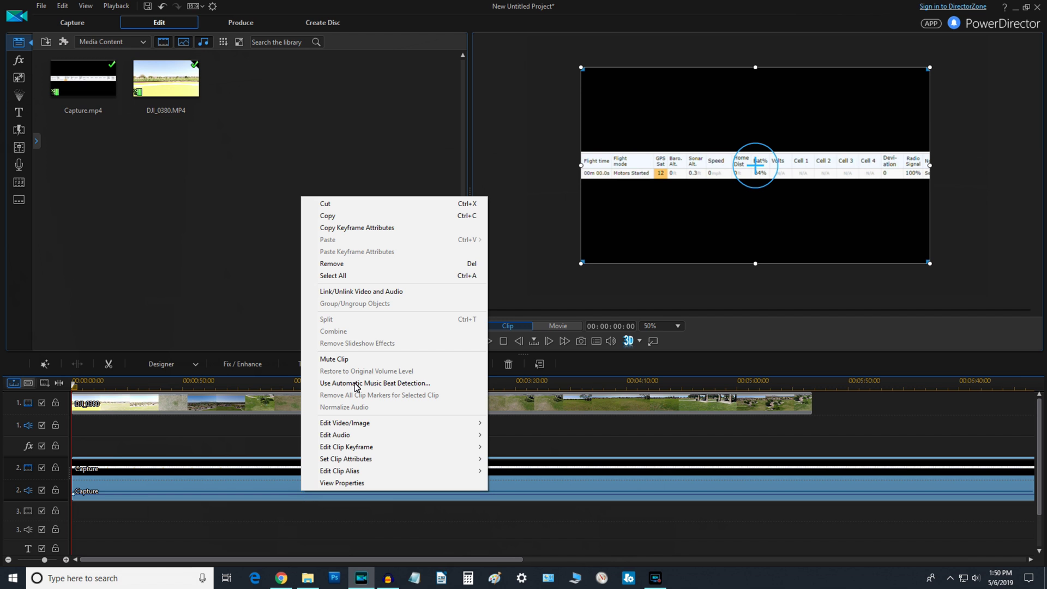
left_click(416, 292)
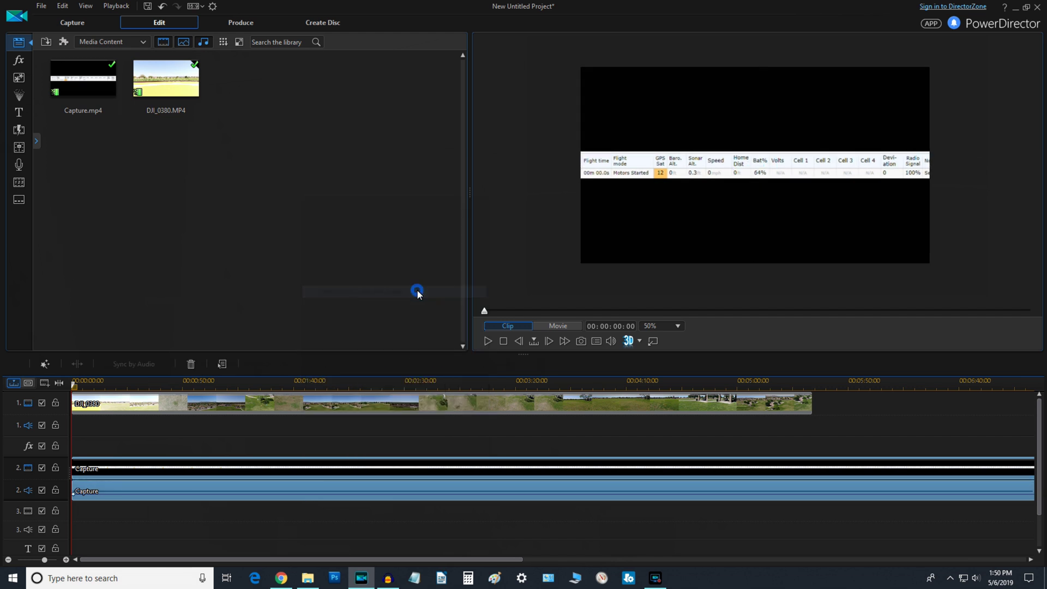
left_click(310, 485)
right_click(311, 484)
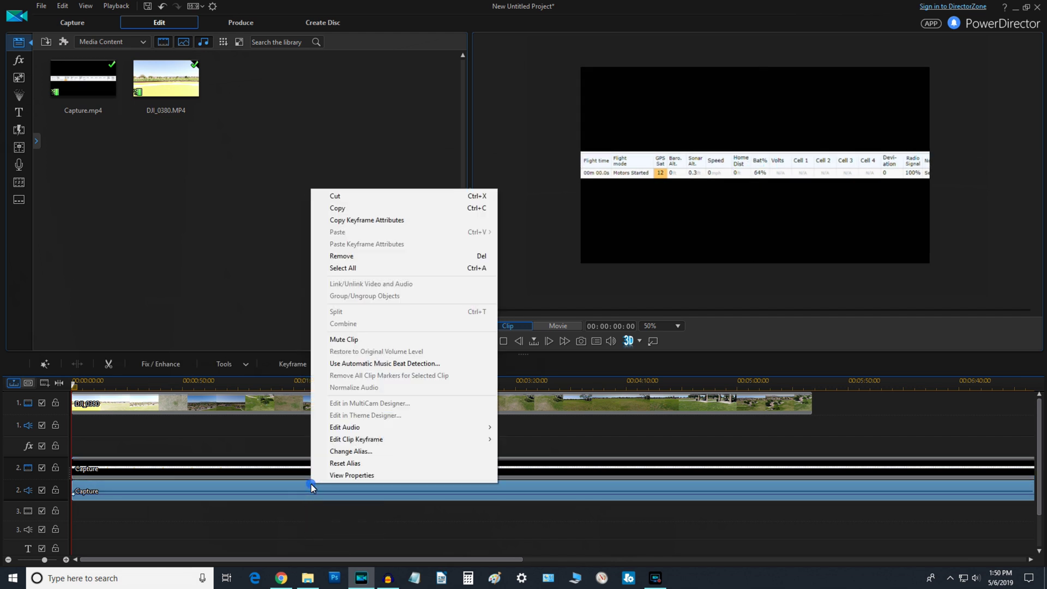
left_click(359, 255)
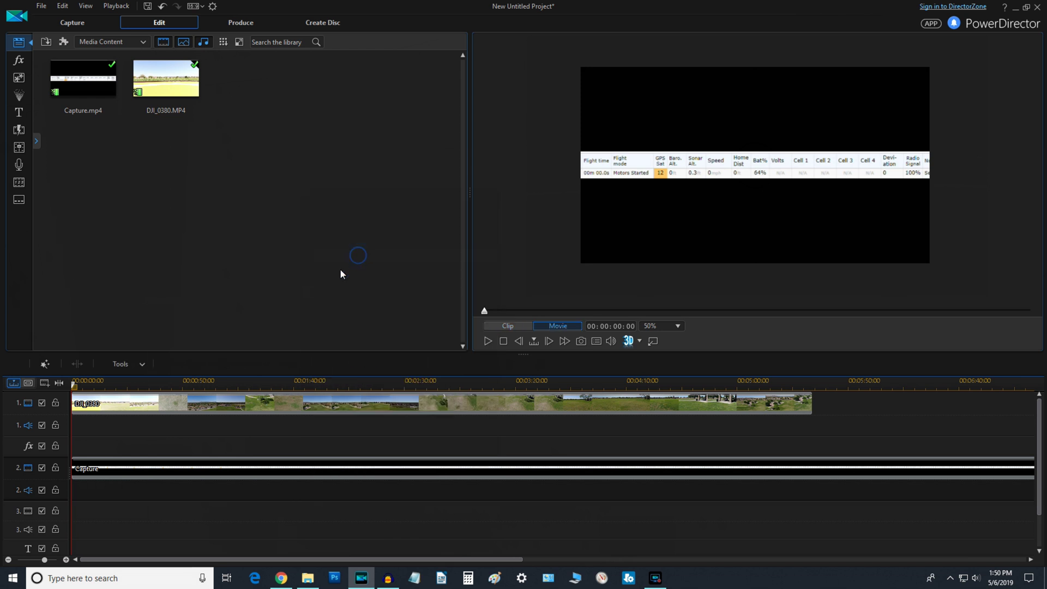
left_click(206, 468)
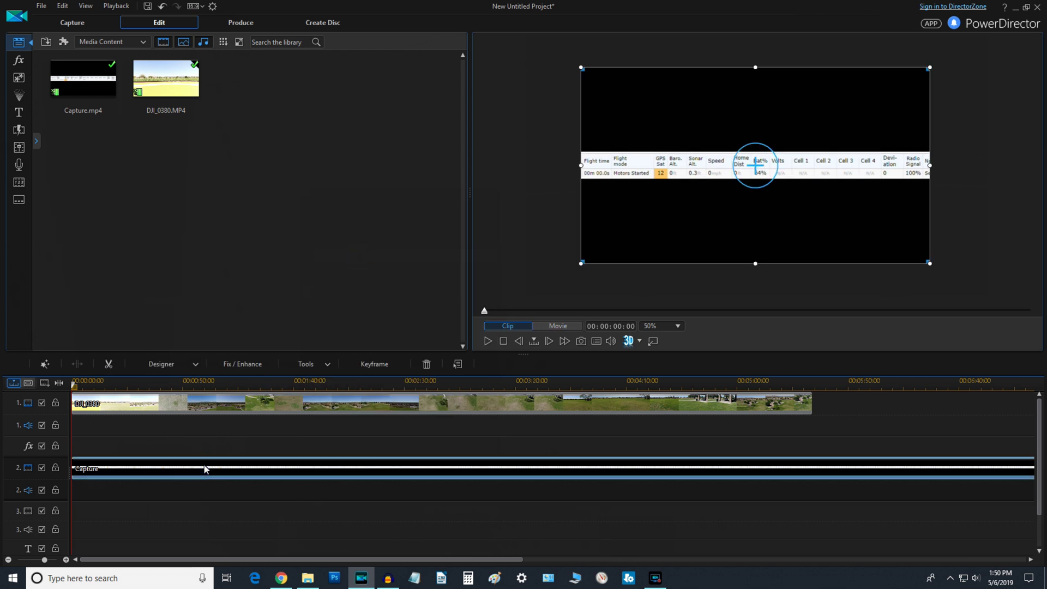
Open Mask Designer for the Capture clip from the Designer dropdown
left_click(195, 364)
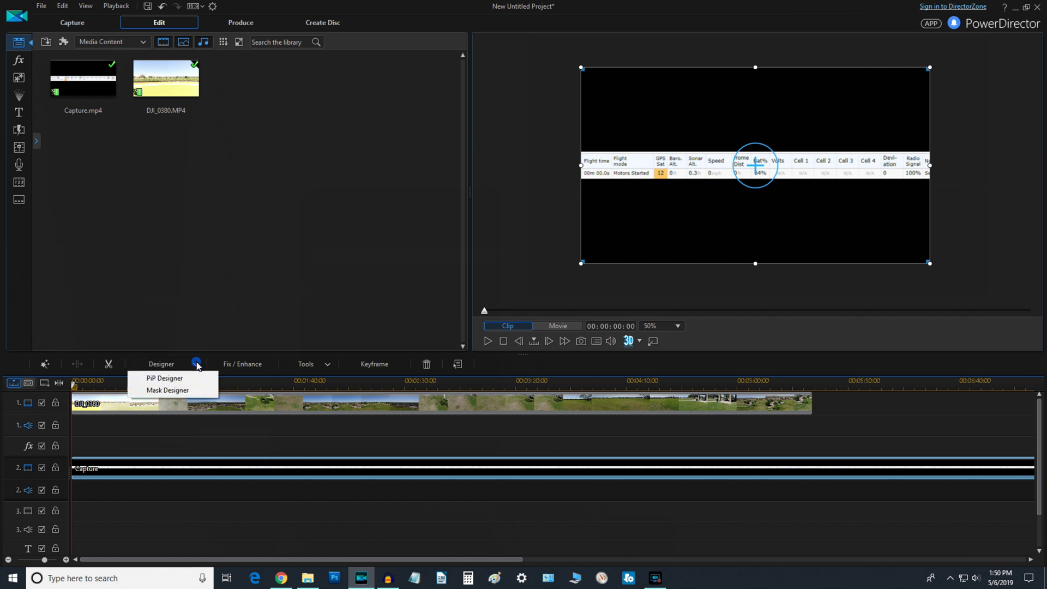
left_click(174, 391)
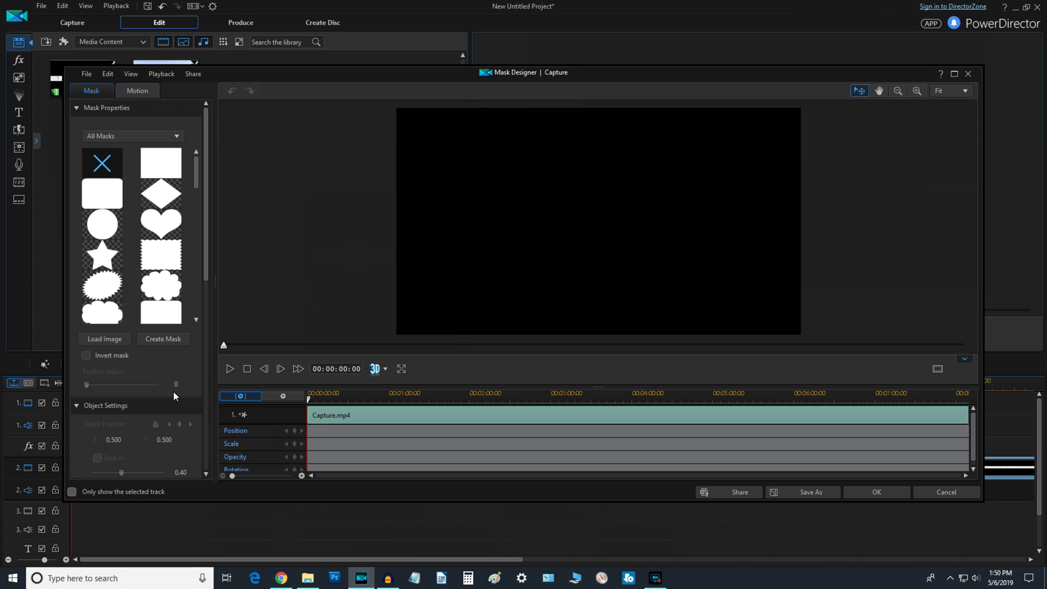
Apply a rectangular mask and narrow its height to the telemetry row
left_click(171, 176)
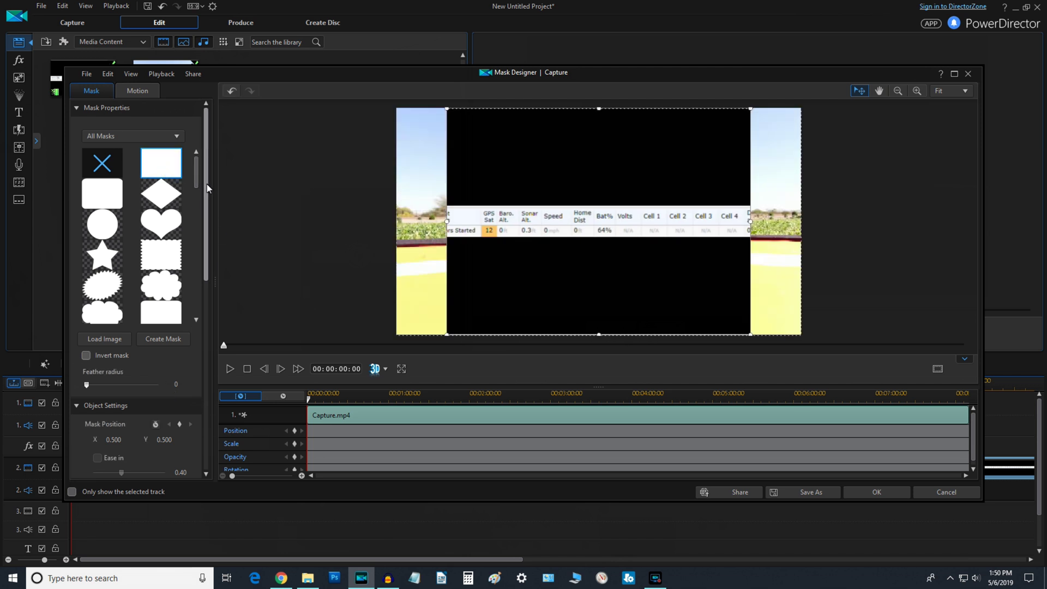
left_click_drag(208, 187, 214, 303)
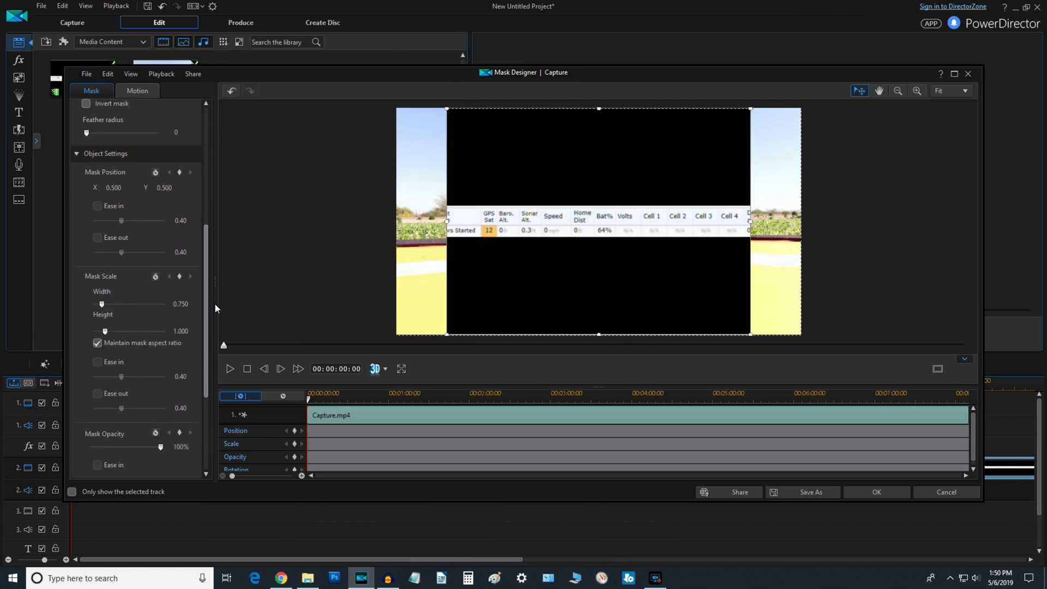
left_click(98, 344)
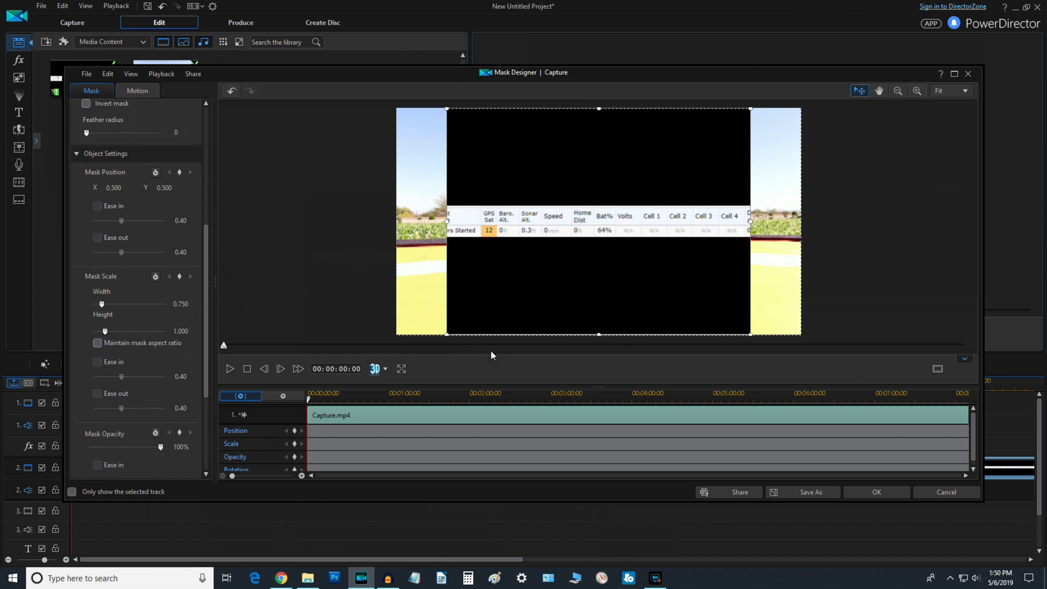
left_click_drag(600, 111, 596, 215)
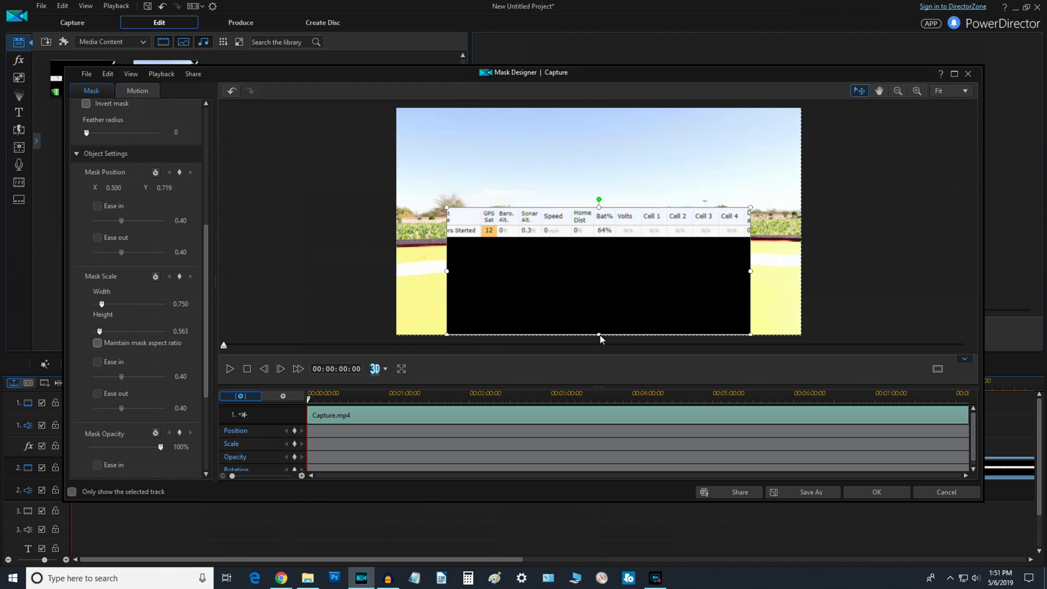
left_click_drag(600, 335, 596, 245)
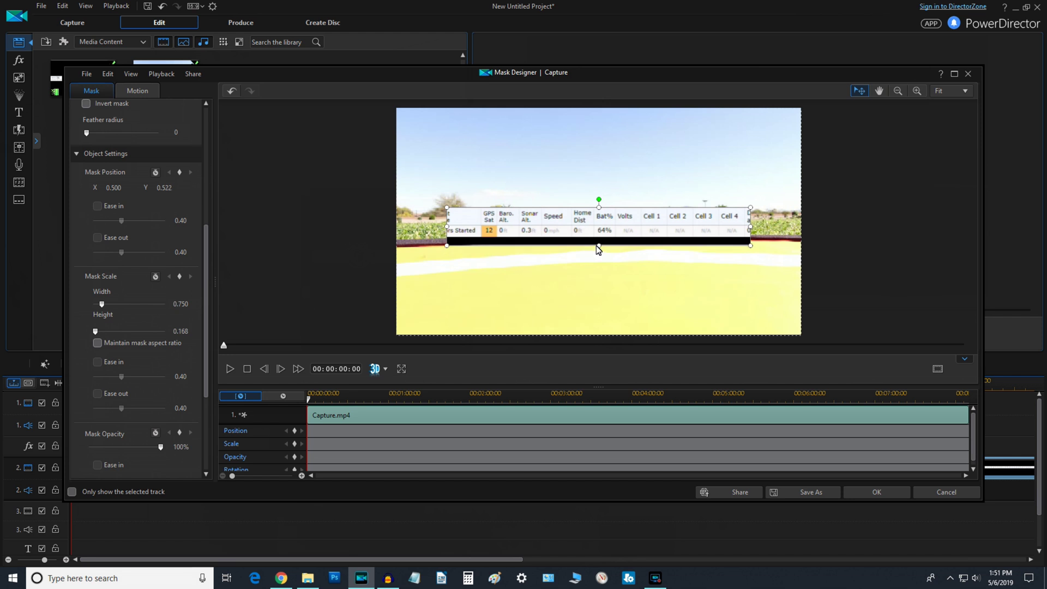
left_click(877, 492)
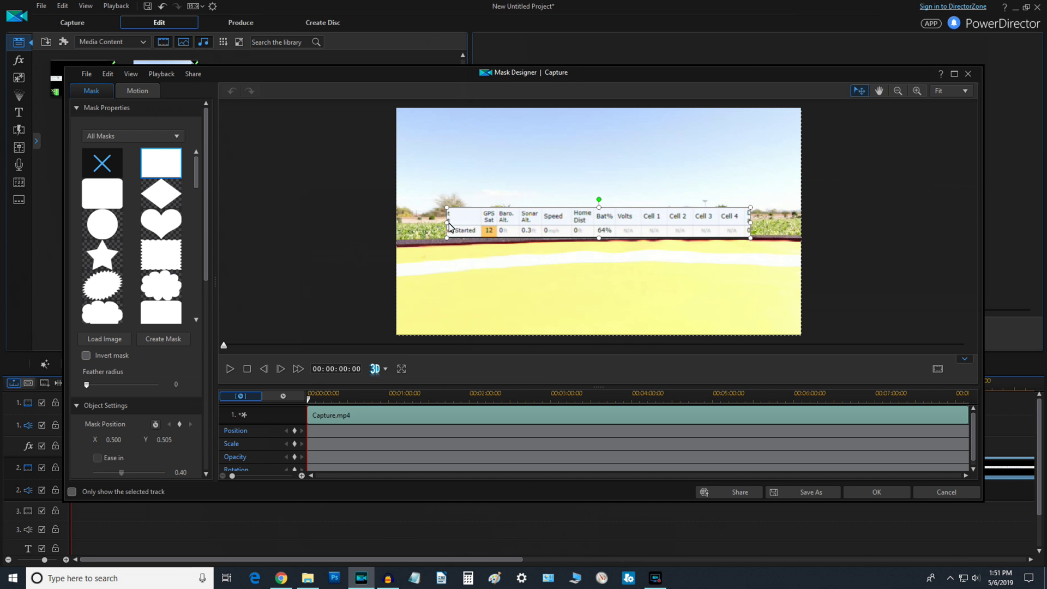
Stretch the mask across the footage's full width, center it, and apply it
left_click_drag(448, 223, 380, 225)
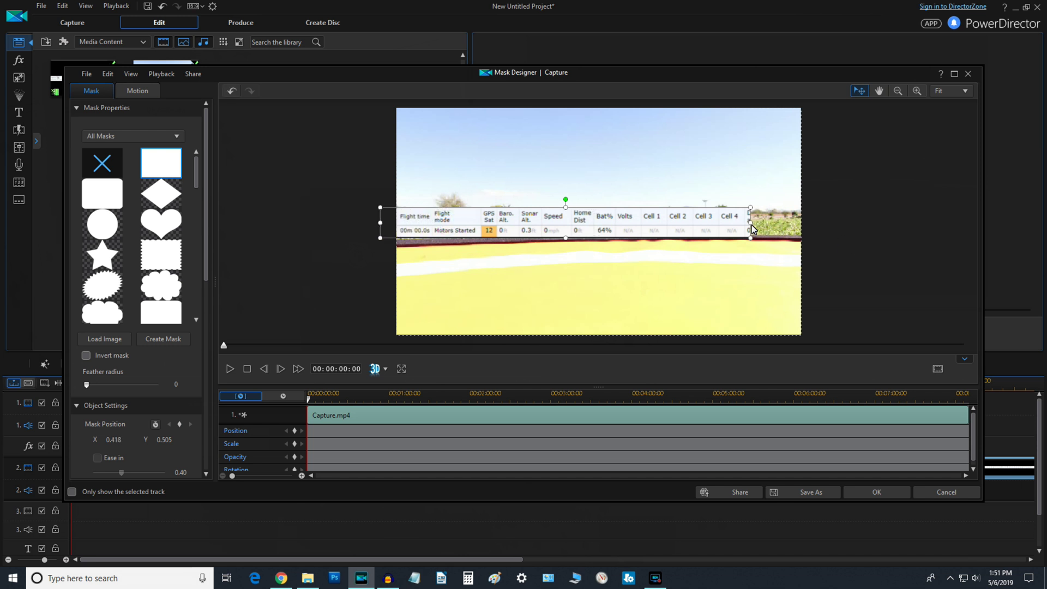
left_click_drag(751, 227, 801, 226)
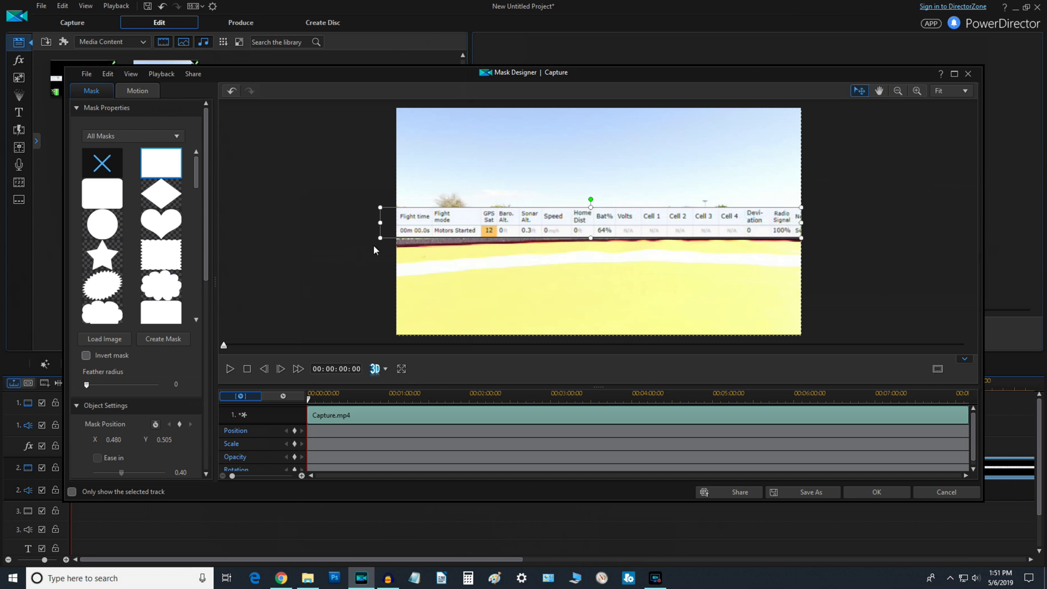
left_click_drag(380, 226, 396, 224)
left_click(891, 494)
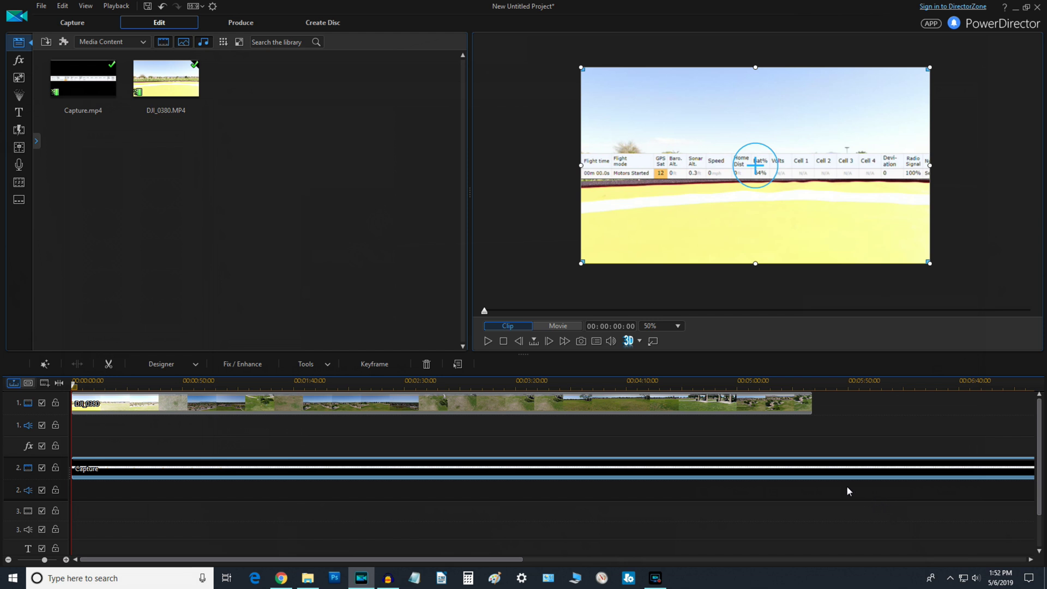
Open PiP Designer for the masked Capture clip on track 2
left_click(163, 364)
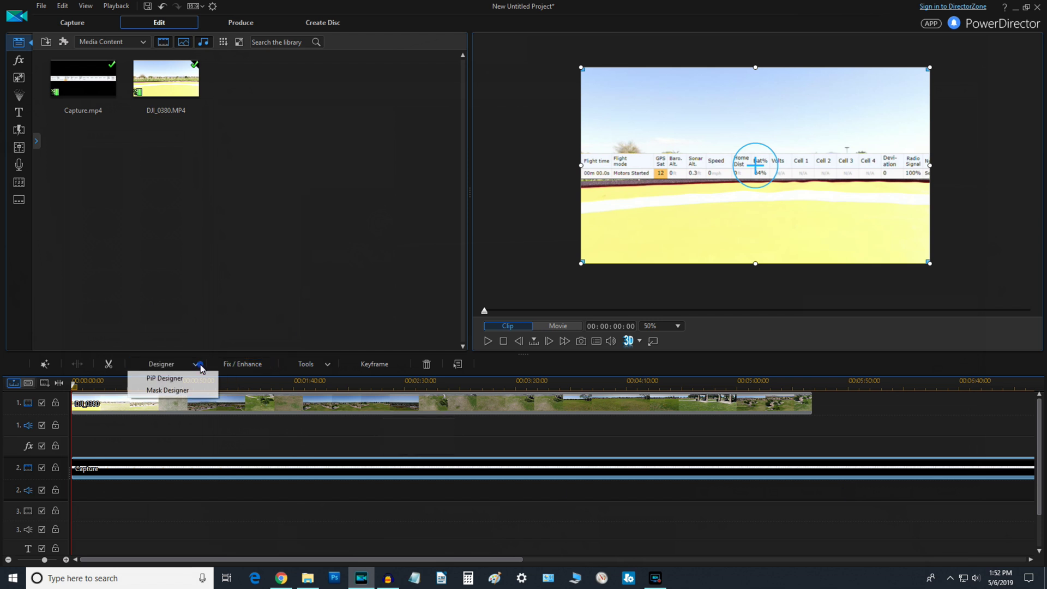
left_click(361, 468)
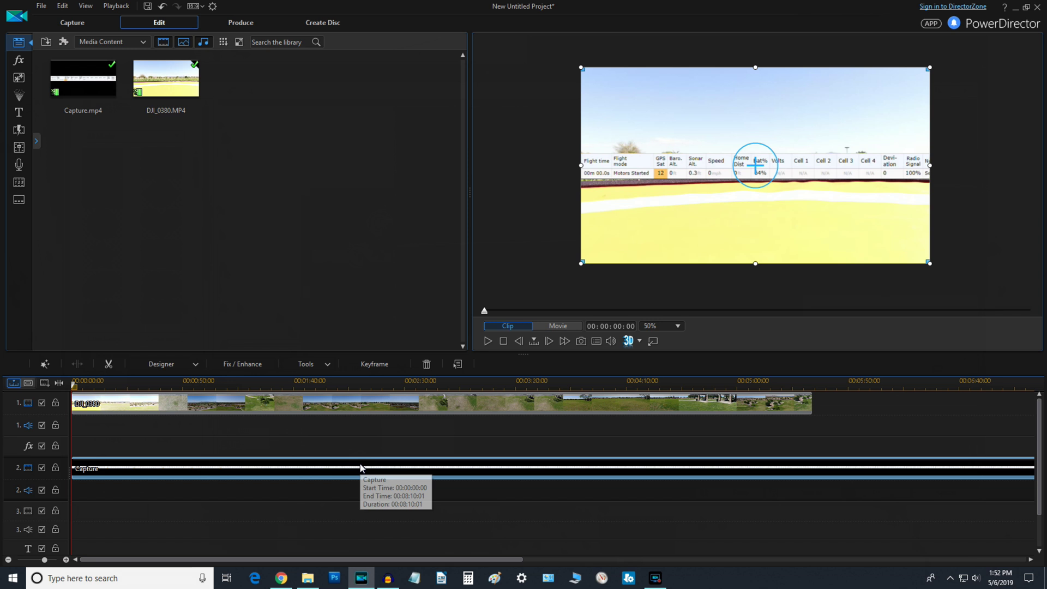
double_click(361, 469)
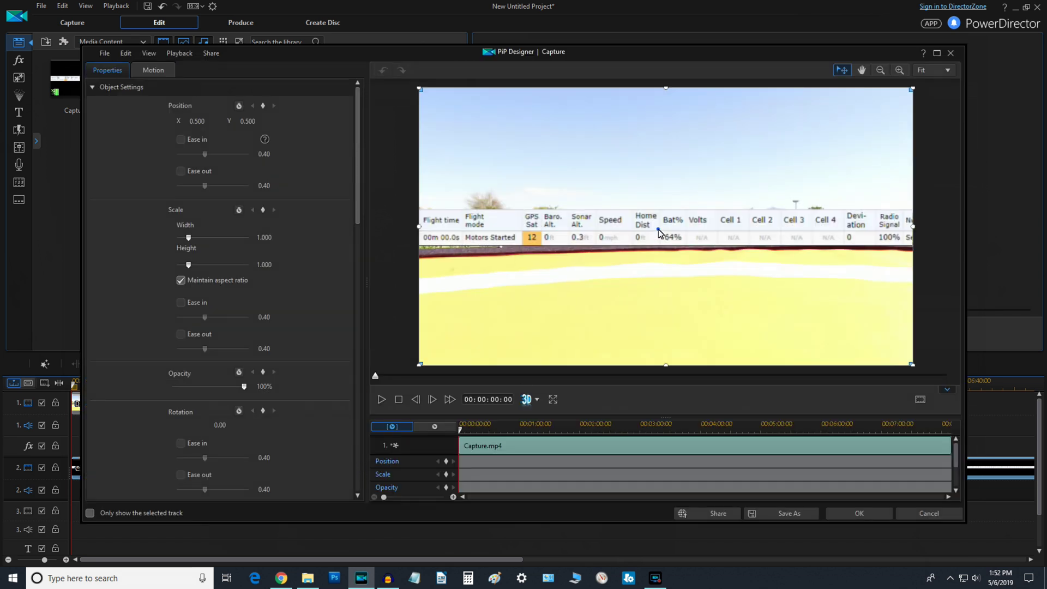
Place the telemetry overlay at the footage's bottom edge (Position Y ≈ 0.927) and apply
left_click_drag(658, 229, 639, 249)
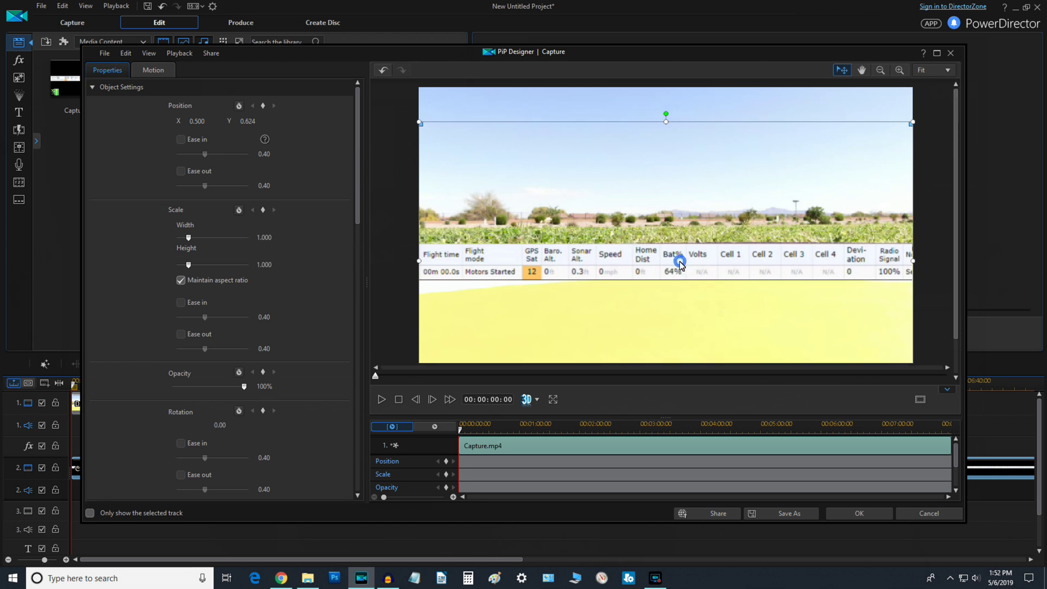
left_click_drag(680, 261, 675, 348)
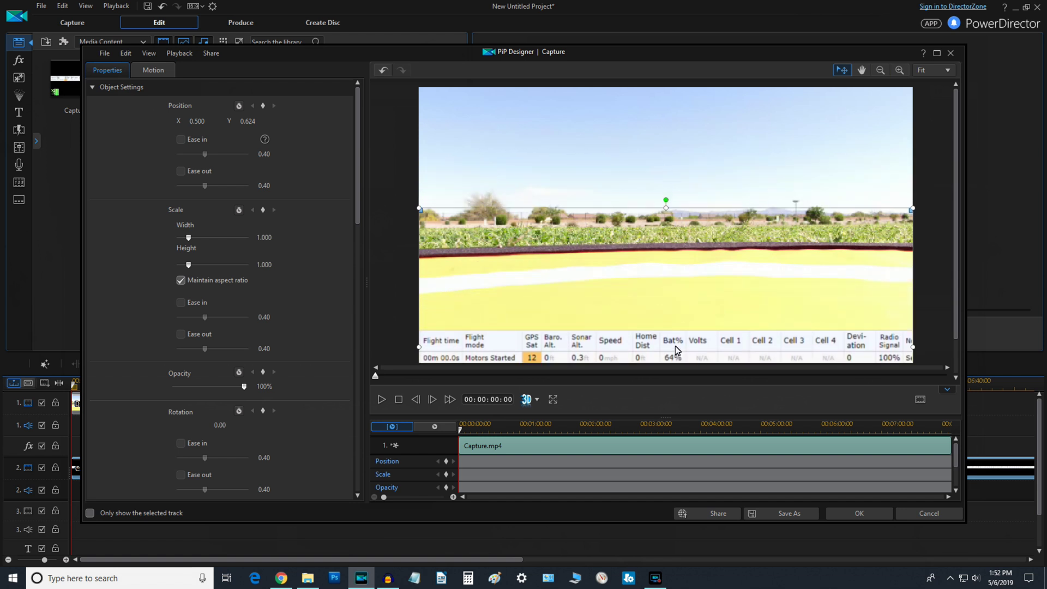
left_click_drag(675, 347, 675, 346)
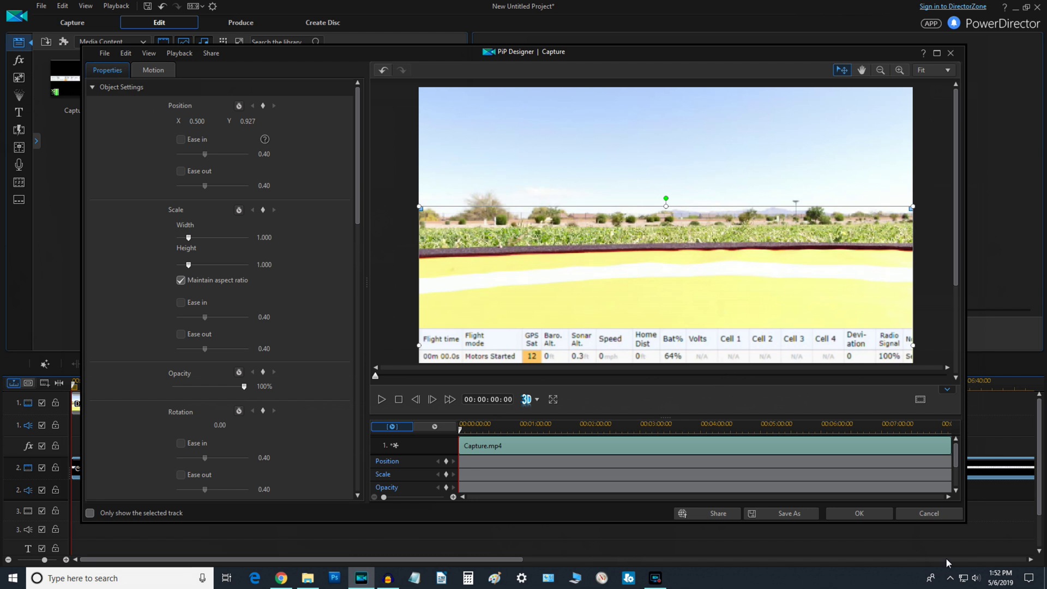
left_click(859, 513)
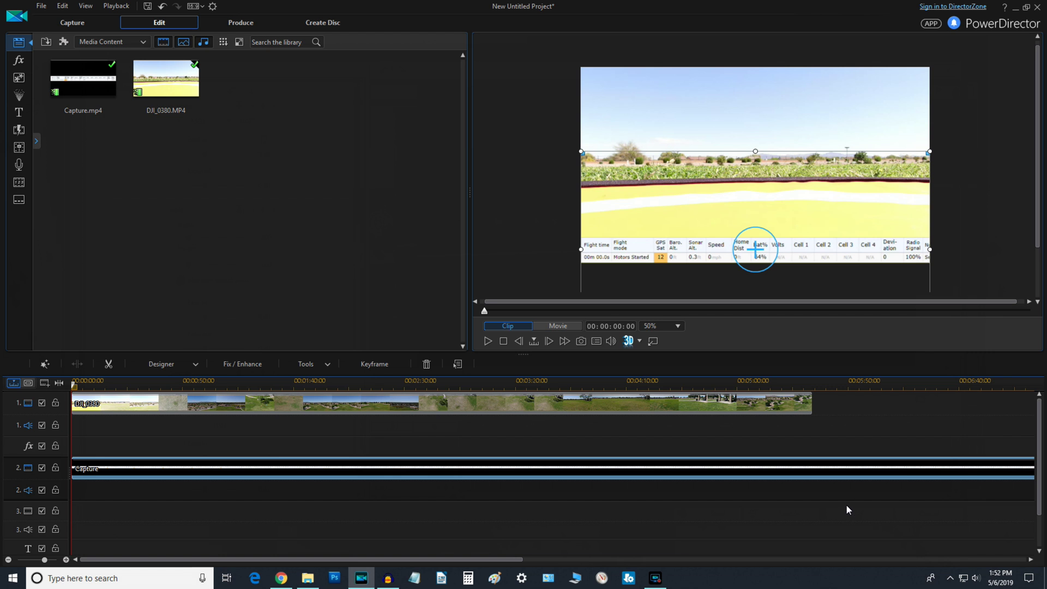
Play and pause the movie preview to check the telemetry timing
left_click(555, 513)
key("space")
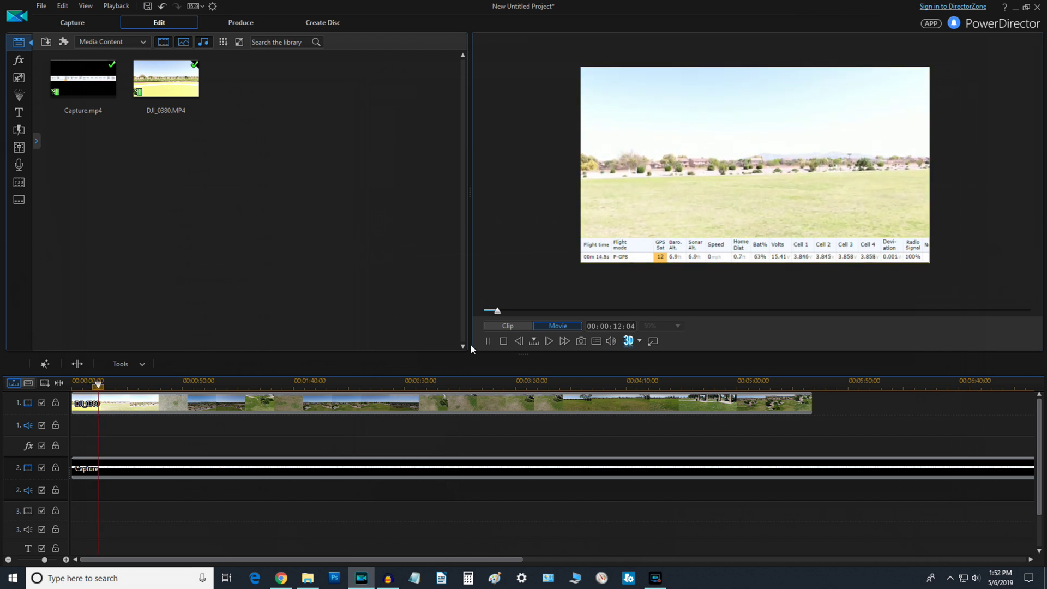
left_click(489, 340)
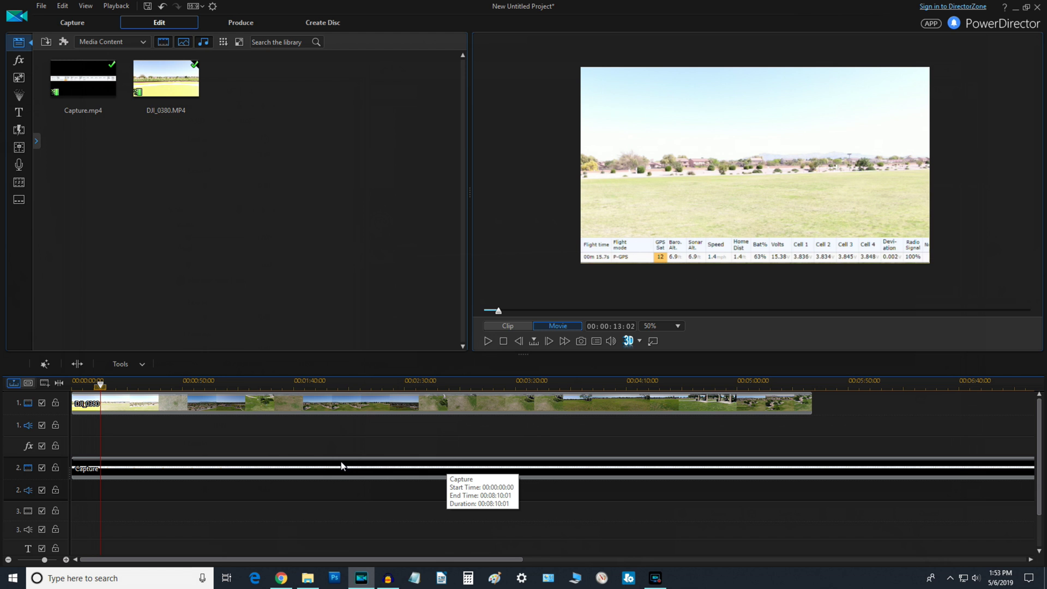
Shift the DJI and Capture clips slightly later, then replay the movie to verify sync
left_click(326, 406)
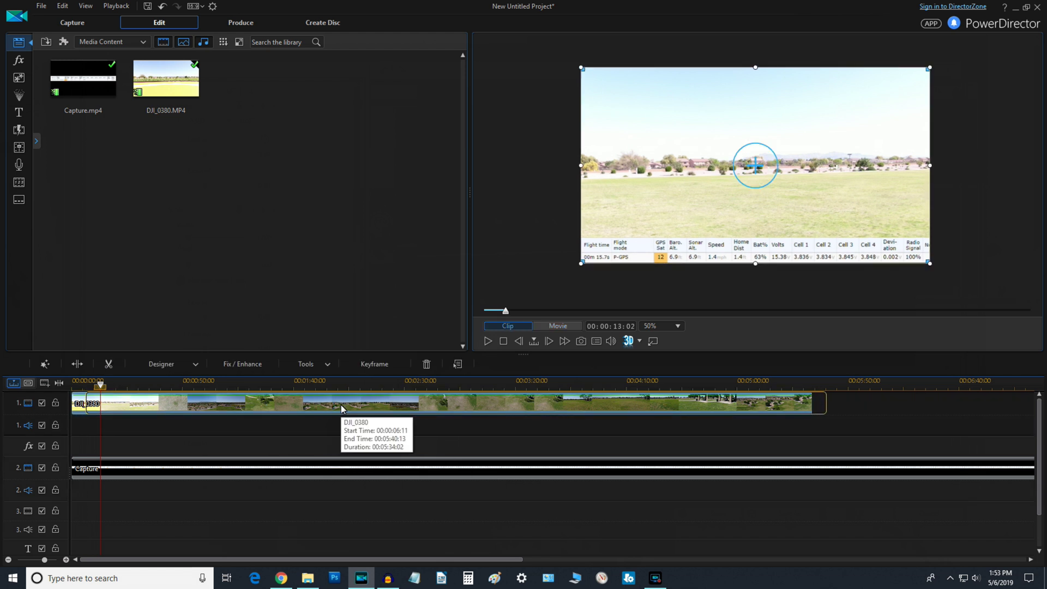
left_click_drag(341, 405, 350, 404)
left_click(353, 466)
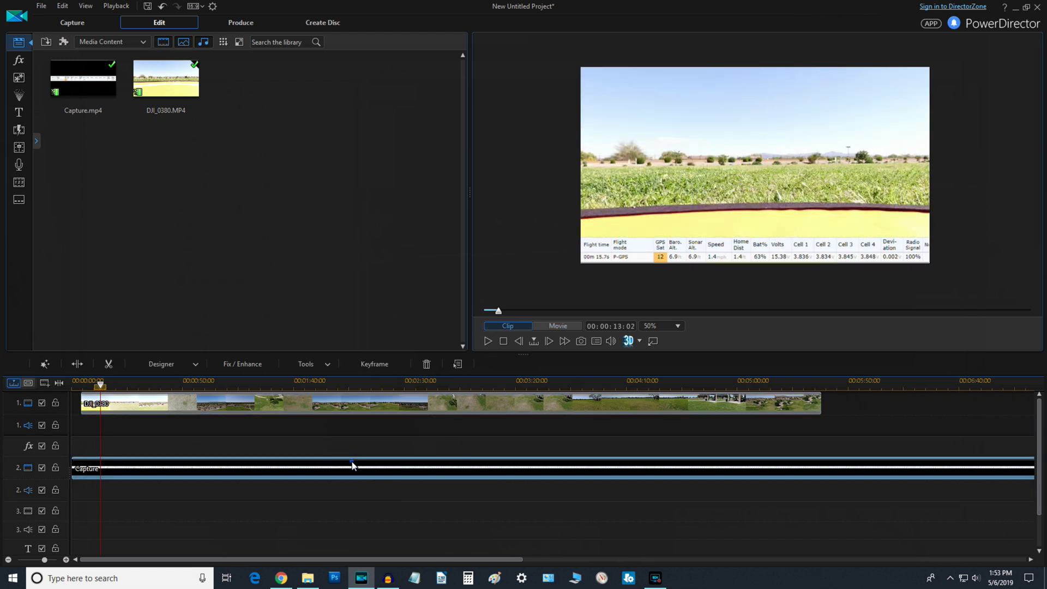
left_click_drag(352, 467, 372, 467)
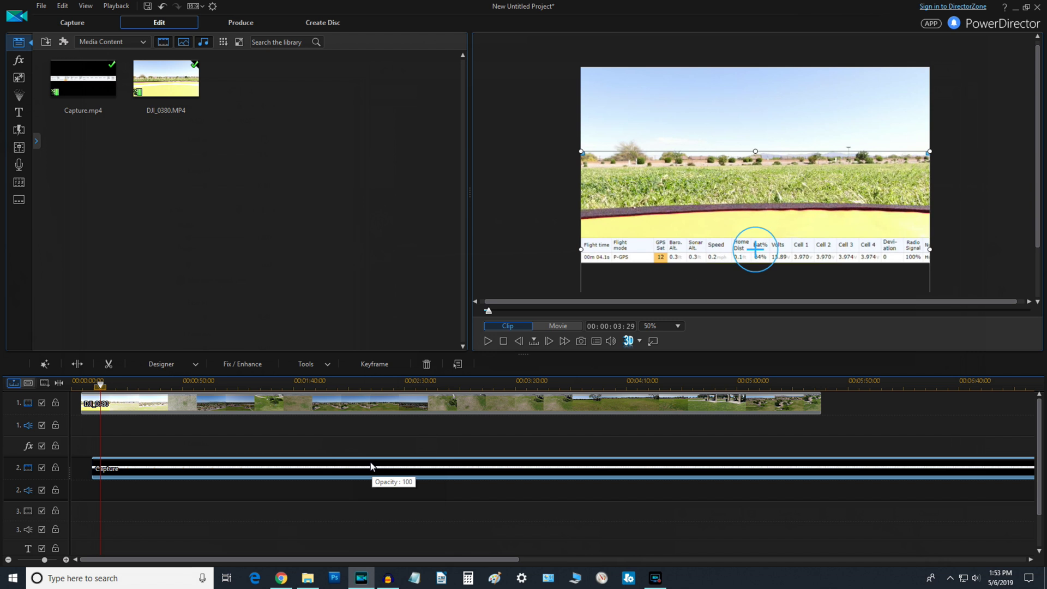
left_click(577, 327)
left_click(489, 341)
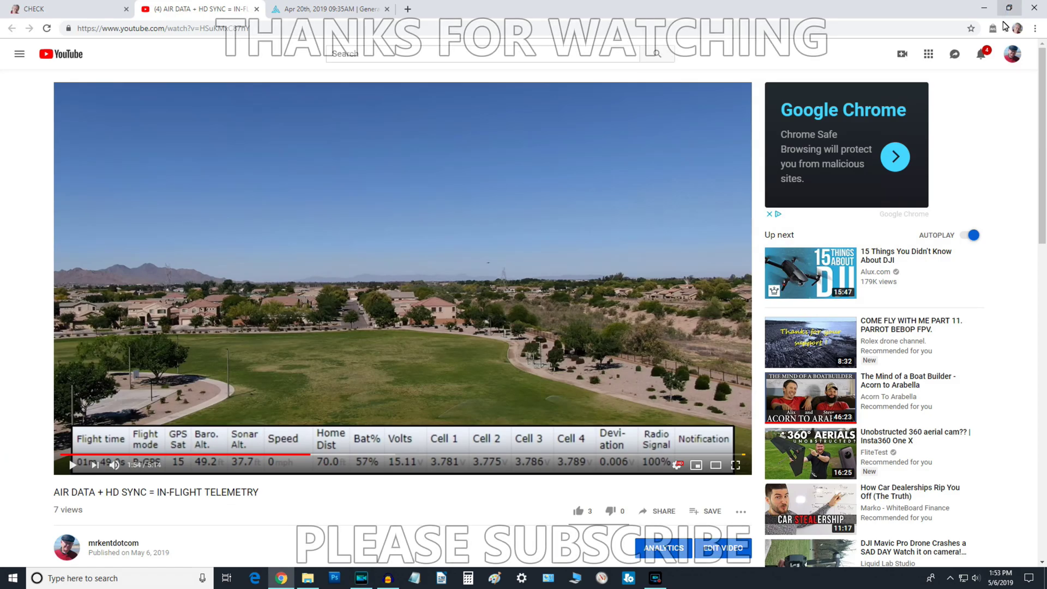
Play the telemetry-synced drone video full screen on YouTube
left_click(736, 465)
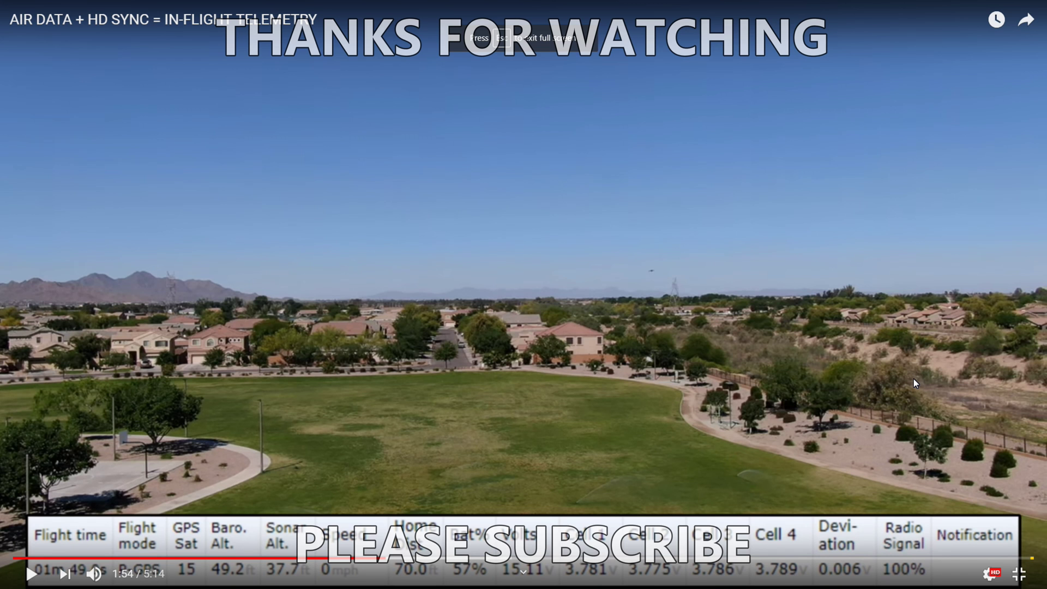